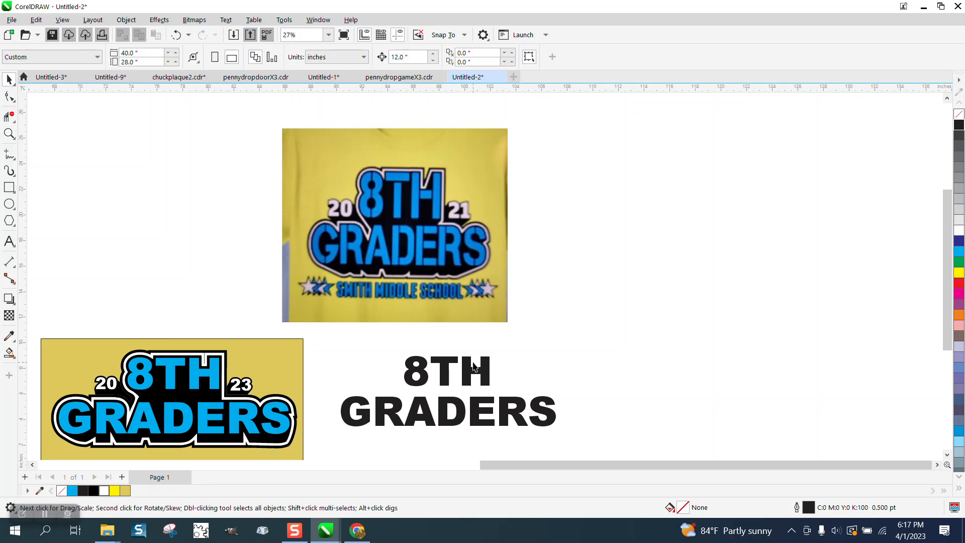
Duplicate the two-line 8TH GRADERS text beside the original and fill the copy with cyan.
click(450, 369)
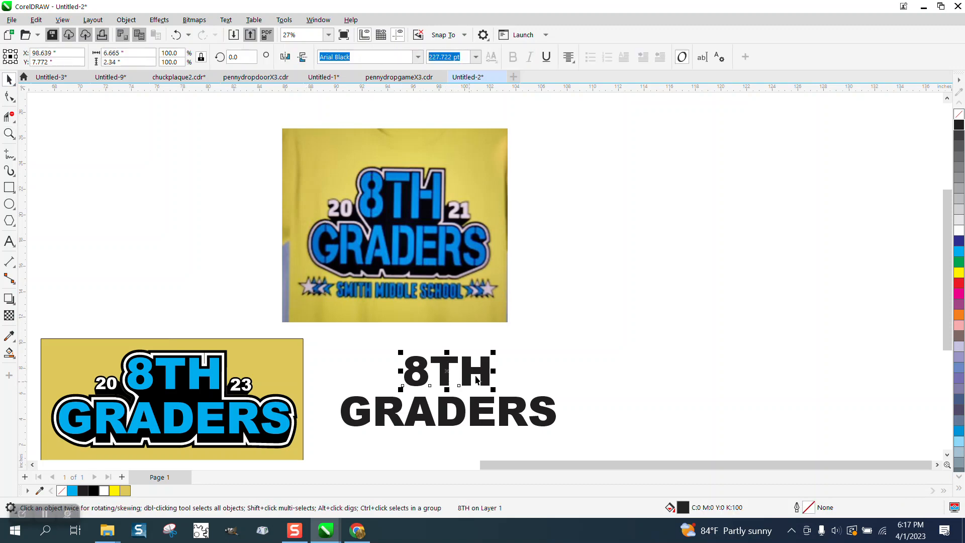
drag(325, 341, 605, 432)
key(ctrl+d)
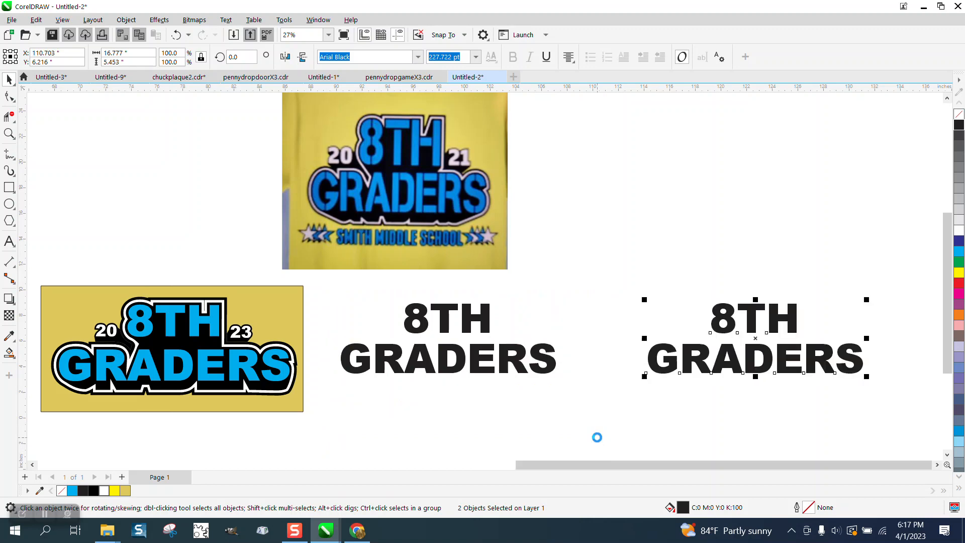
click(960, 251)
Give the original black 8TH GRADERS text no fill and a black outline, and convert it to curves.
click(412, 354)
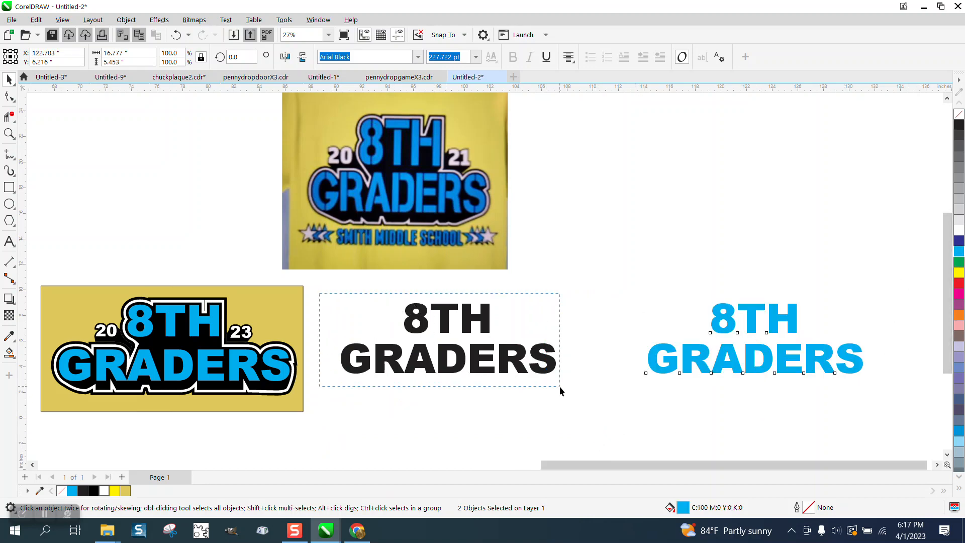
click(959, 114)
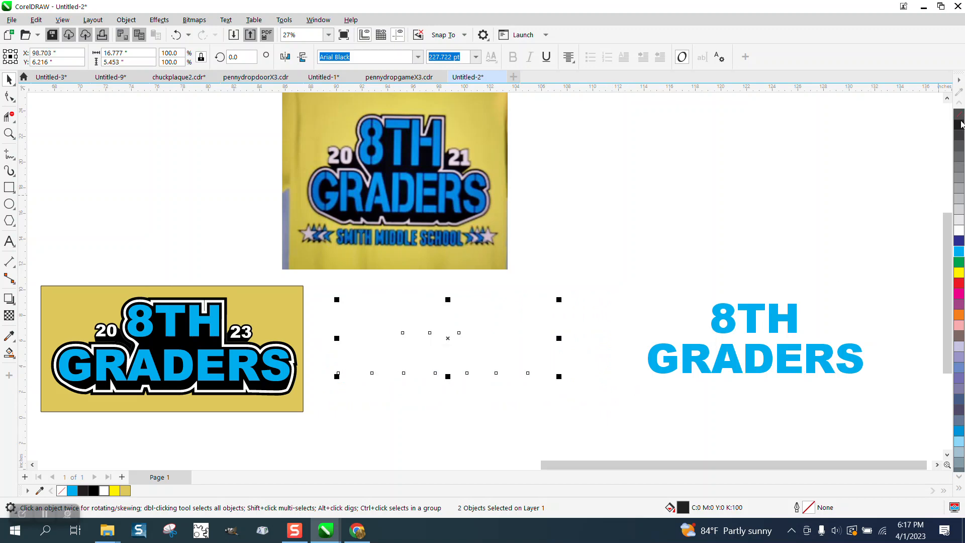
right_click(959, 125)
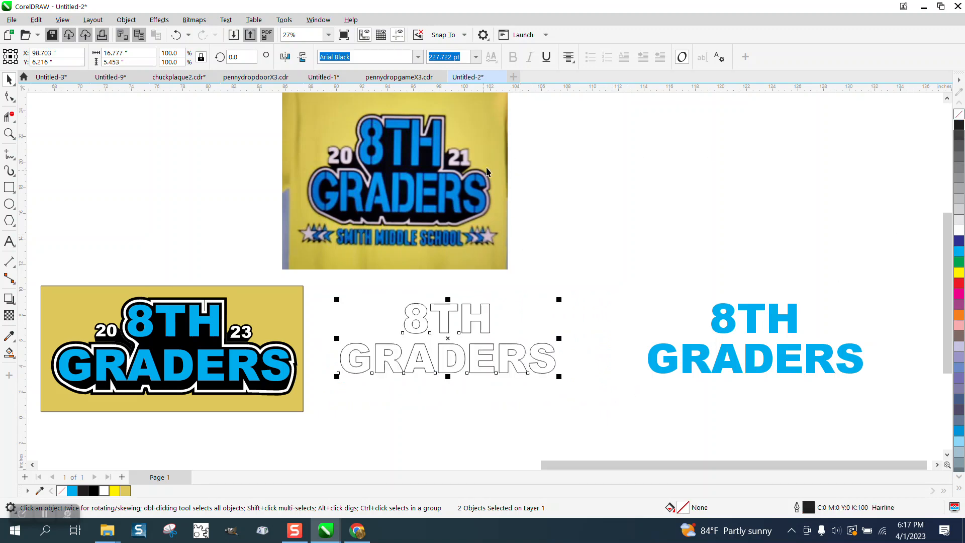
click(126, 20)
click(169, 320)
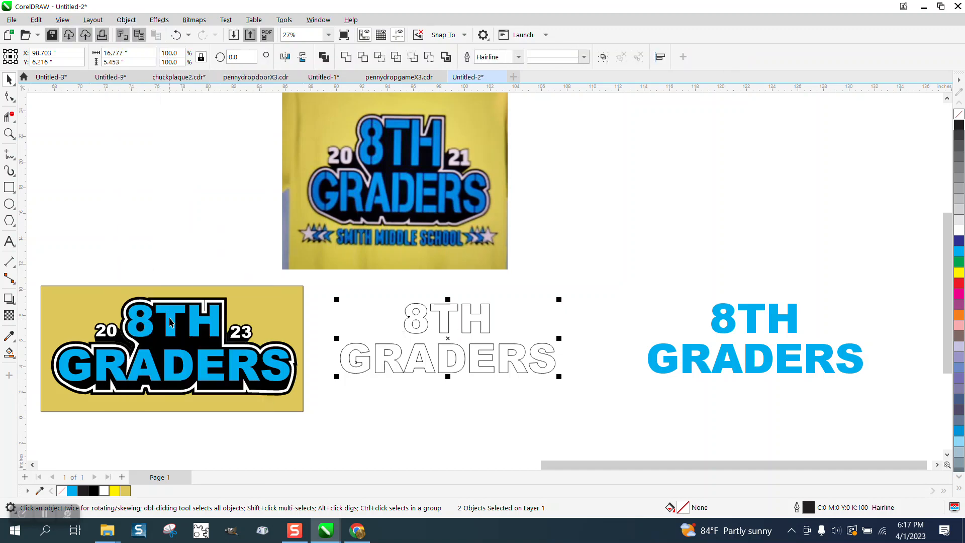
Create a boundary around the outlined lettering and move that boundary 12 inches straight down.
click(446, 57)
key(Down)
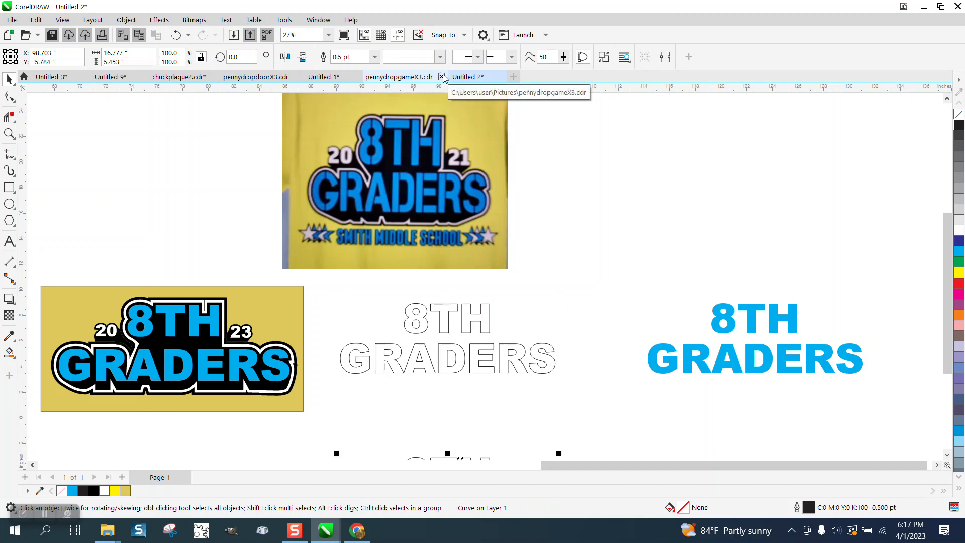
scroll(492, 179, down, 4)
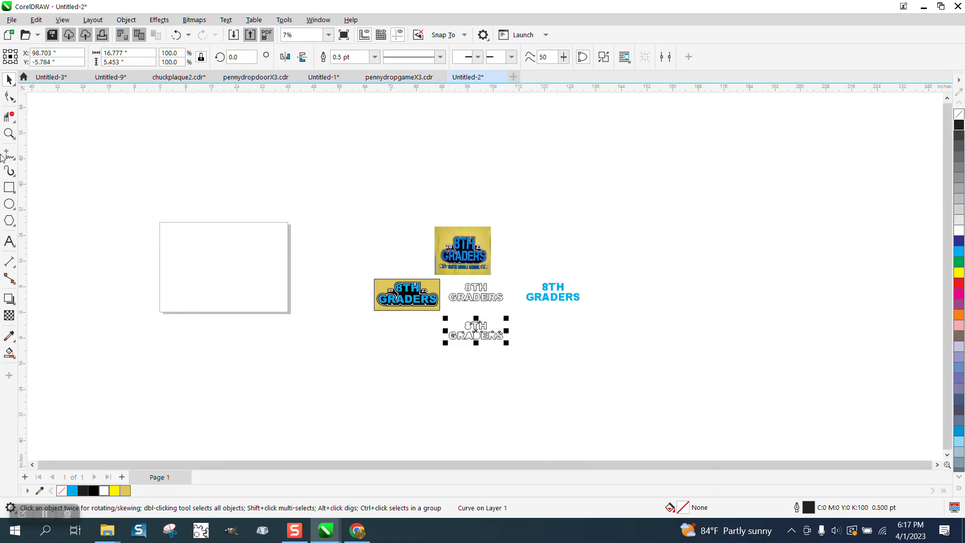
click(8, 134)
scroll(508, 347, up, 4)
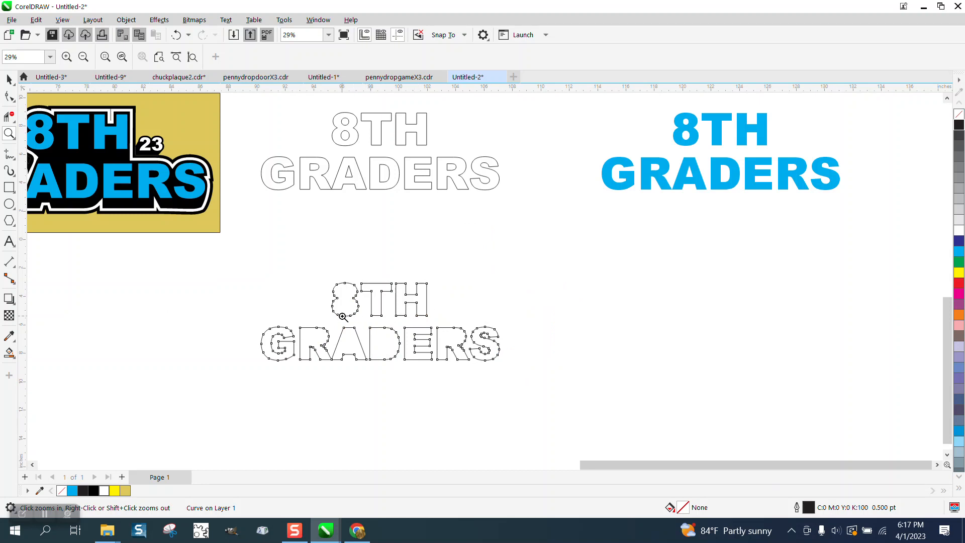
click(9, 80)
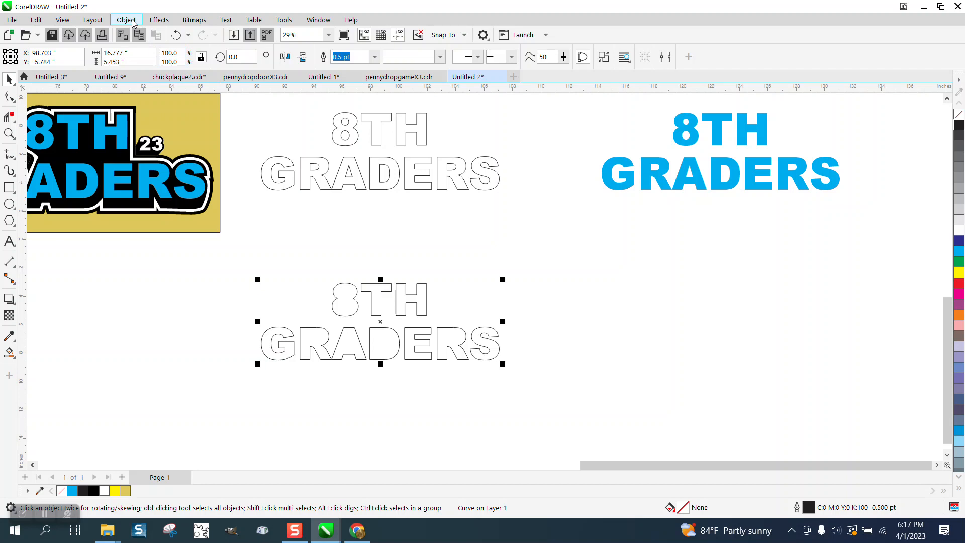
Apply a one-step outside contour with a 0.5-inch offset to the lower boundary lettering and break the contour apart.
click(159, 20)
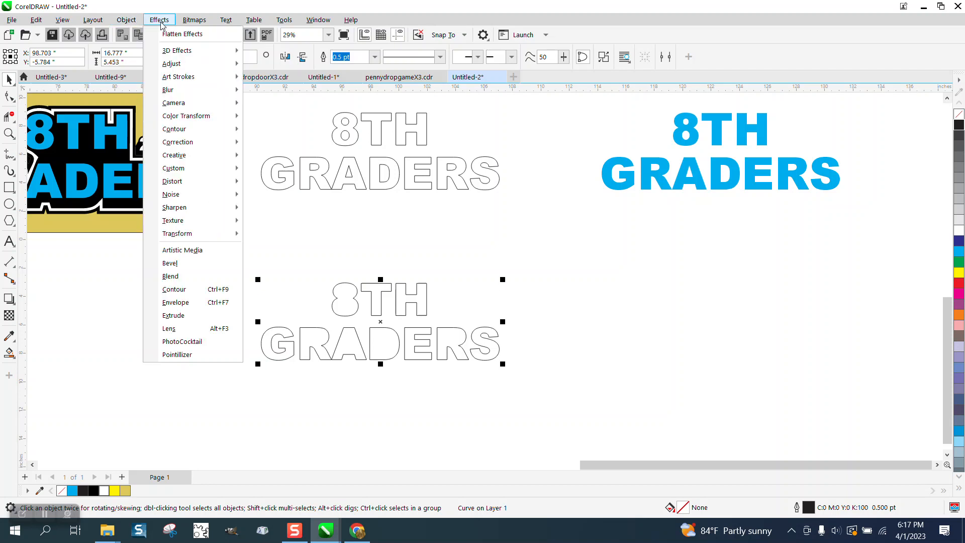
click(174, 290)
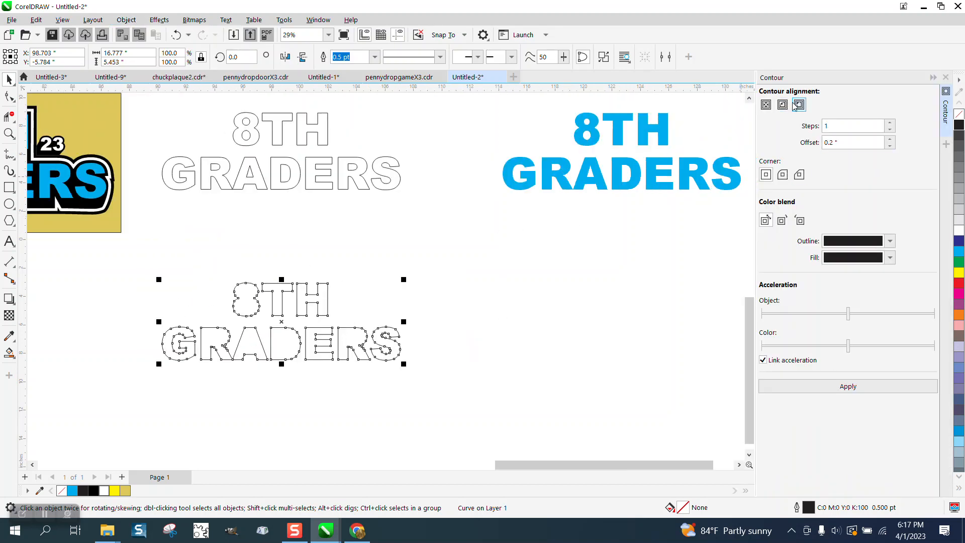
click(850, 387)
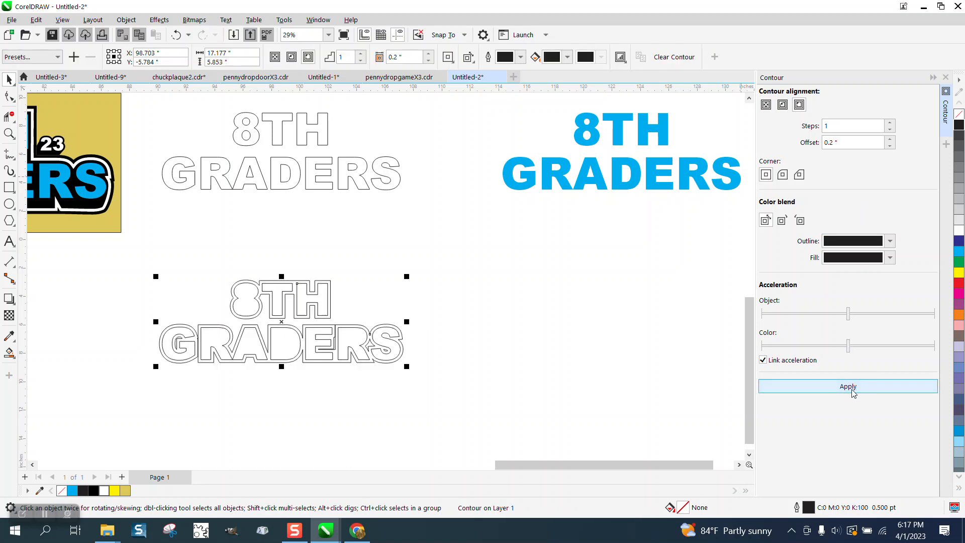
click(176, 35)
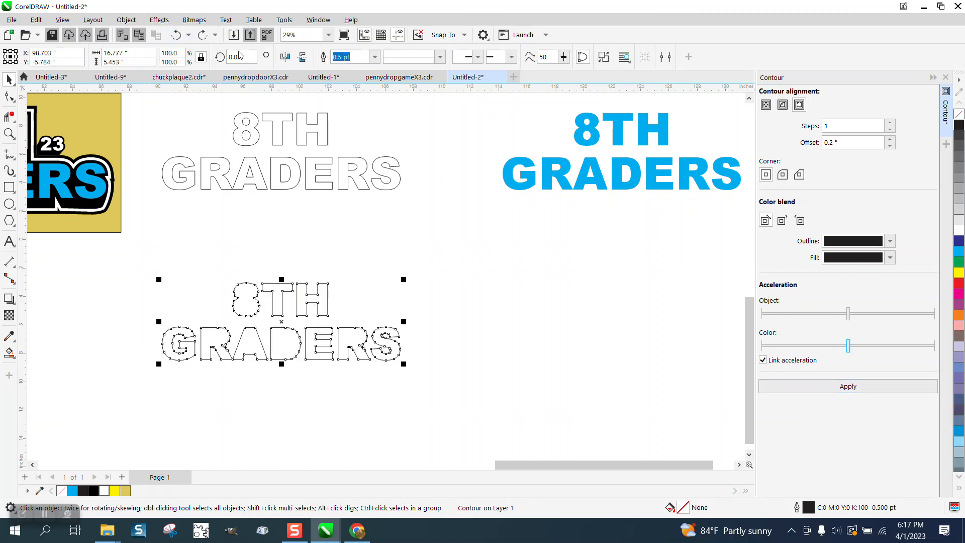
drag(846, 141, 808, 150)
text(.5)
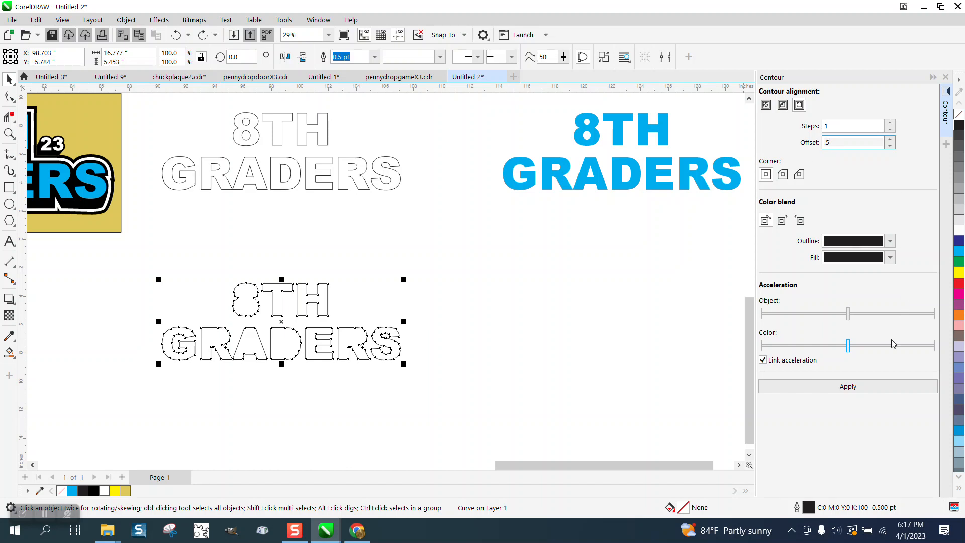
click(861, 387)
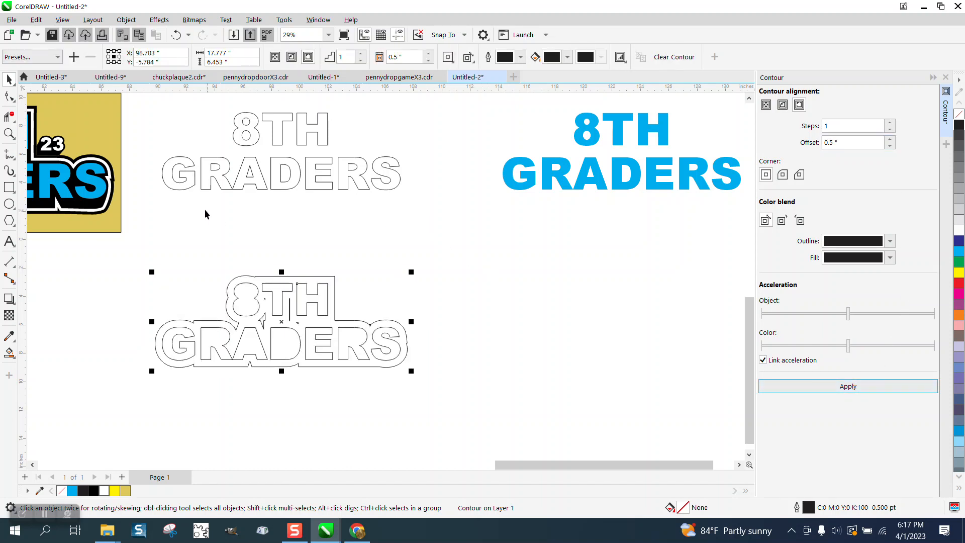
click(127, 20)
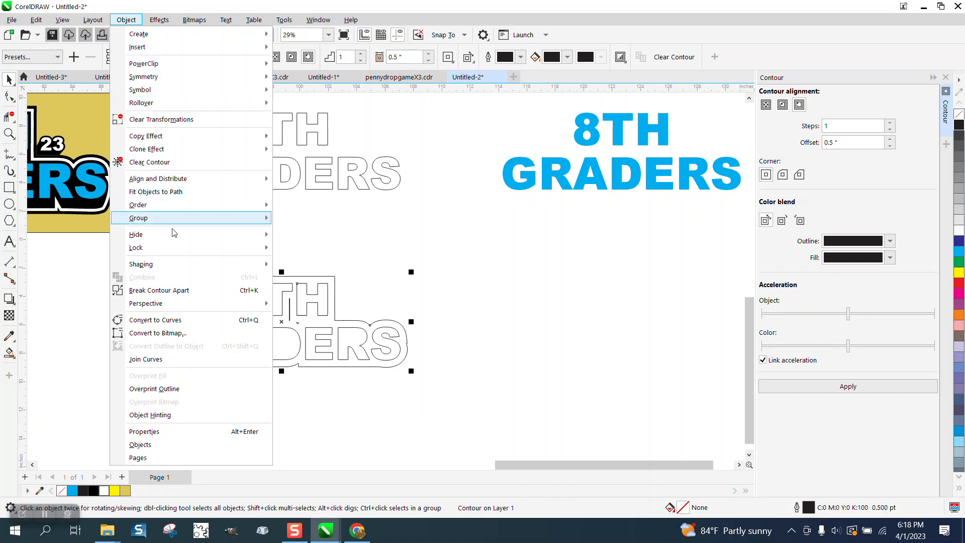
click(179, 290)
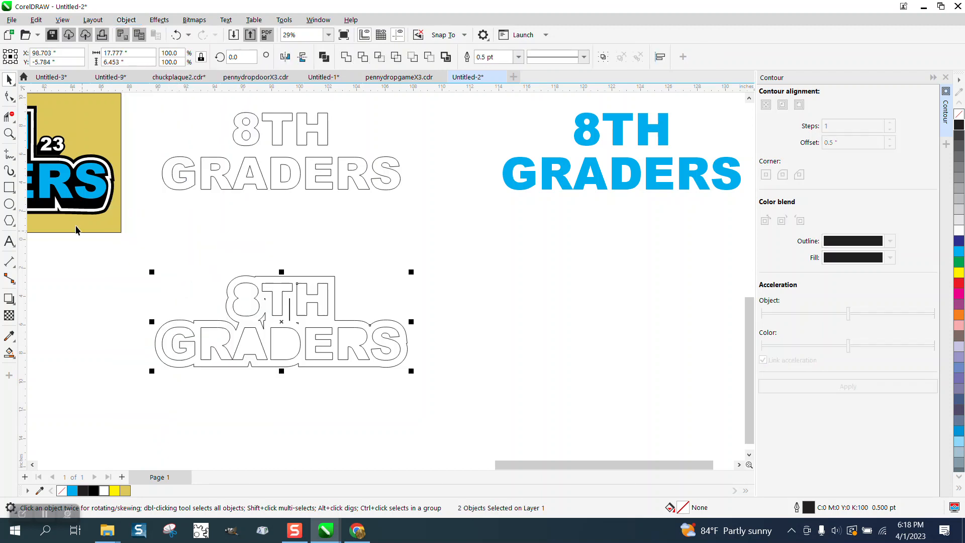
Delete the stray slivers and spikes of the contour left between the 8TH and GRADERS letters with the Shape tool.
click(9, 134)
drag(164, 248, 427, 371)
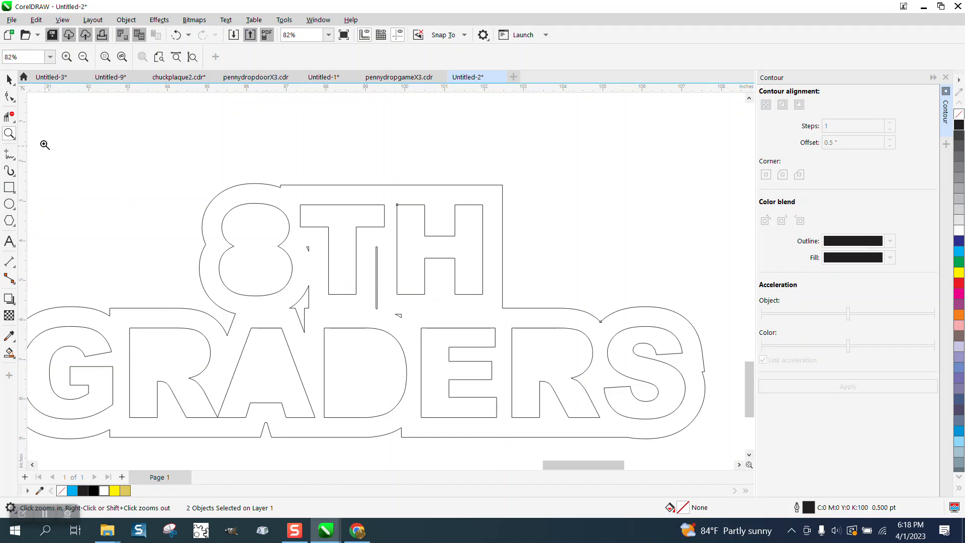
click(9, 95)
drag(300, 239, 314, 256)
key(Delete)
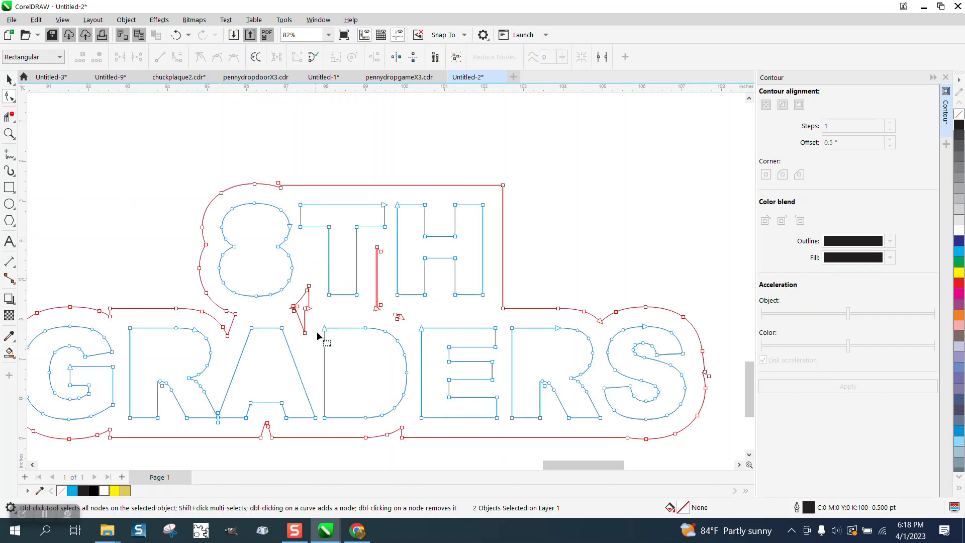
key(Delete)
drag(368, 306, 408, 327)
key(Delete)
drag(373, 242, 386, 311)
key(Delete)
Examine the bottom edge of the black backing around GRADERS in the reference shirt photo.
scroll(379, 297, down, 3)
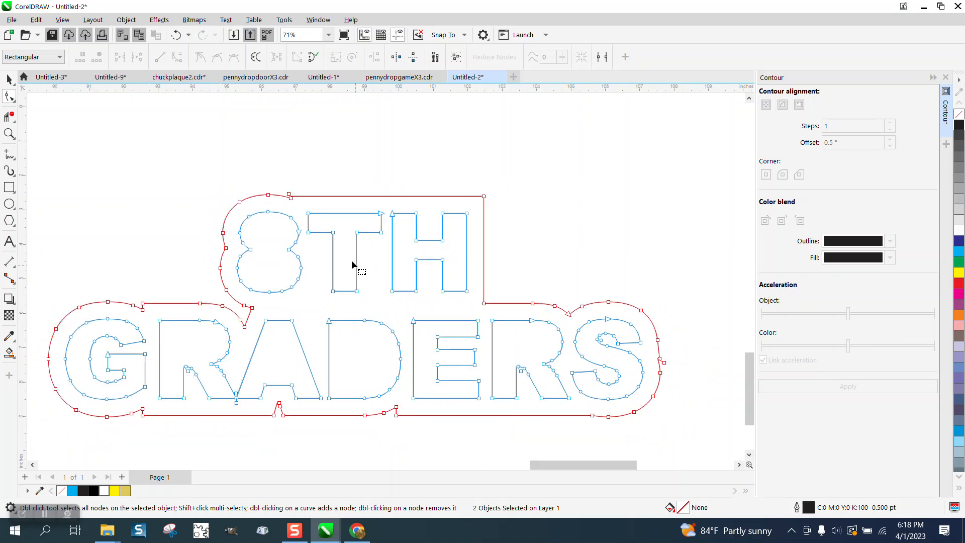
scroll(484, 302, down, 1)
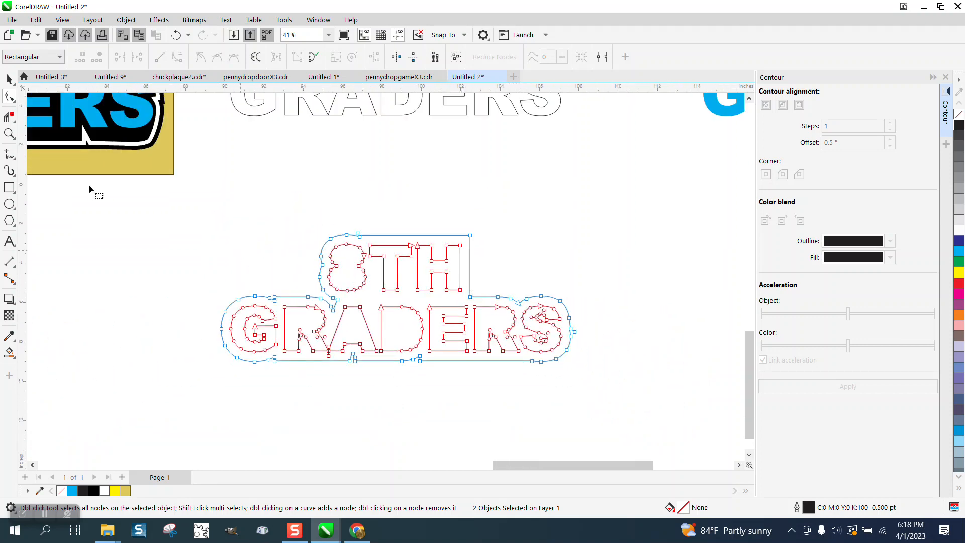
click(9, 133)
scroll(336, 338, down, 3)
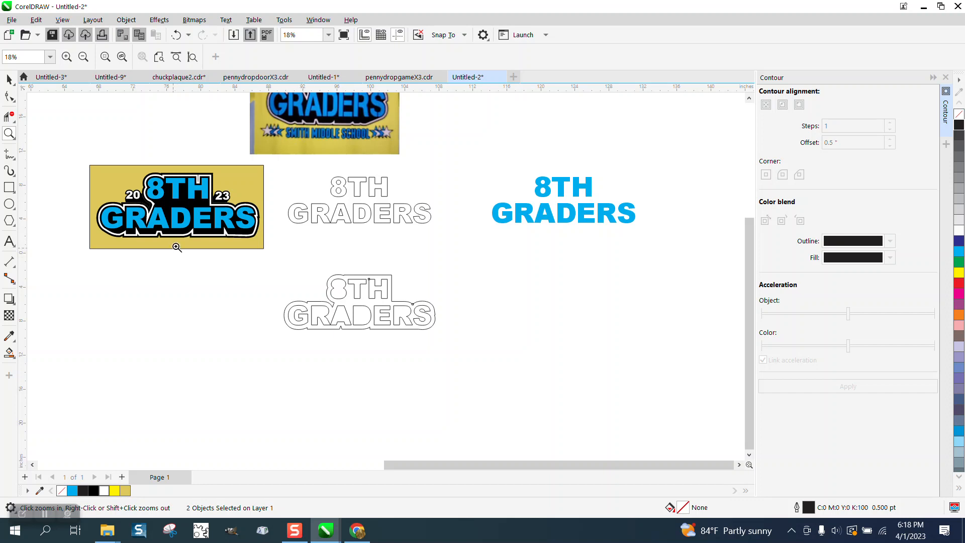
drag(270, 99, 398, 151)
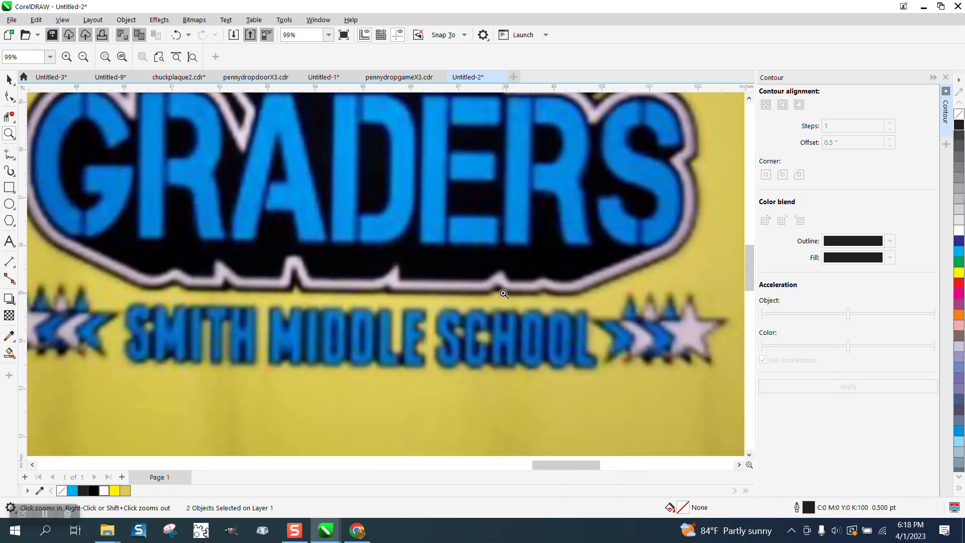
right_click(432, 271)
scroll(418, 269, down, 1)
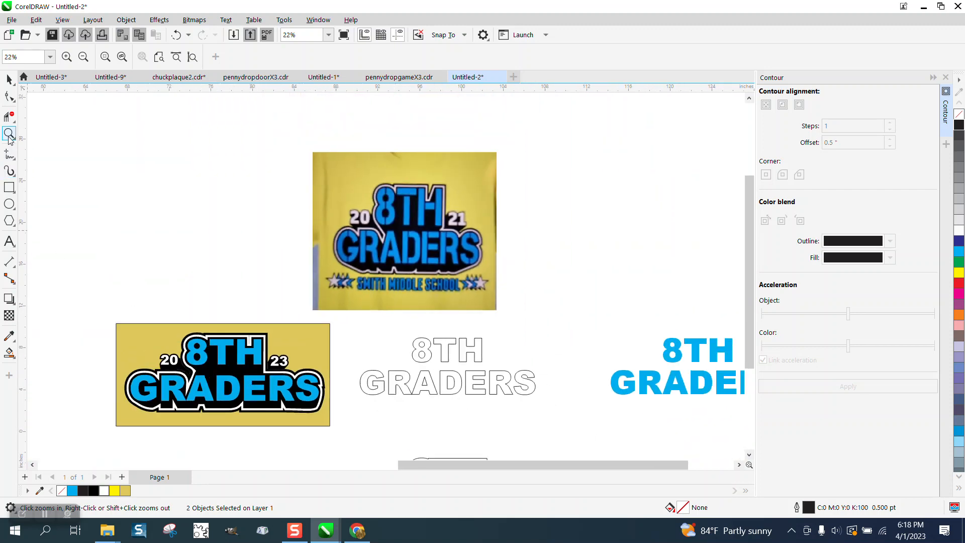
drag(353, 332, 444, 375)
scroll(392, 313, down, 5)
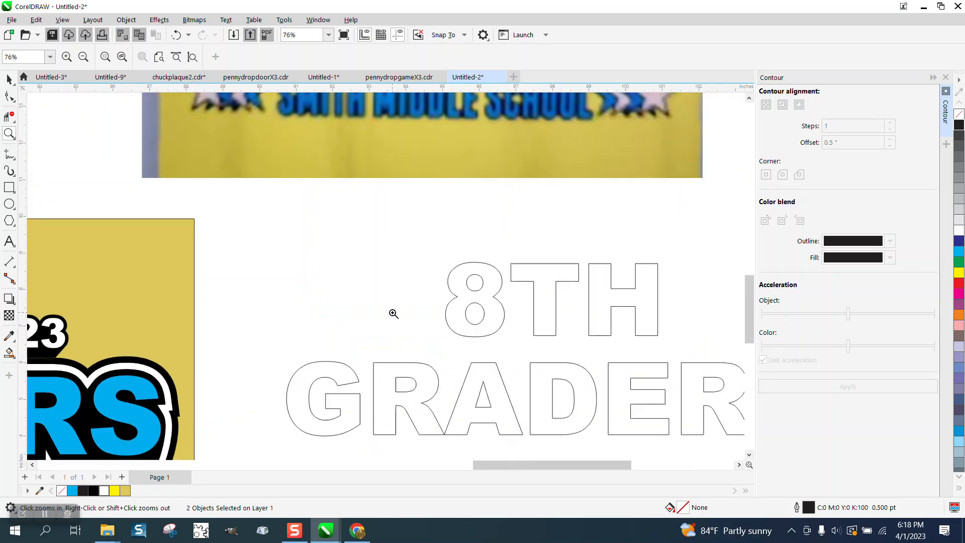
Select the nodes along the outer contour's bottom edge below GRADERS with a freehand loop and move them down about 0.5 inch.
drag(360, 365, 536, 424)
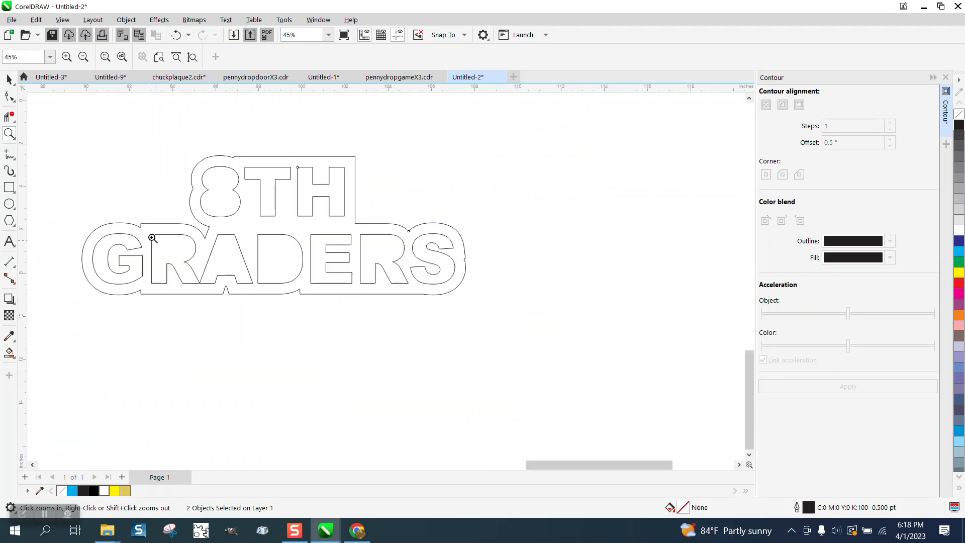
click(9, 95)
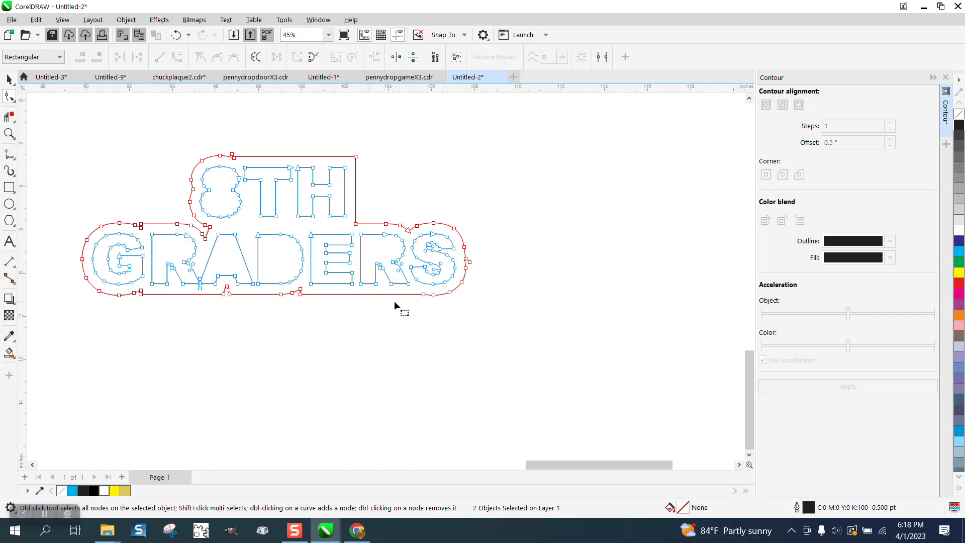
drag(469, 278, 411, 304)
click(470, 286)
mouse_move(475, 275)
mouse_down()
mouse_move(433, 291)
mouse_move(233, 291)
mouse_move(224, 280)
mouse_move(211, 290)
mouse_move(93, 292)
mouse_up()
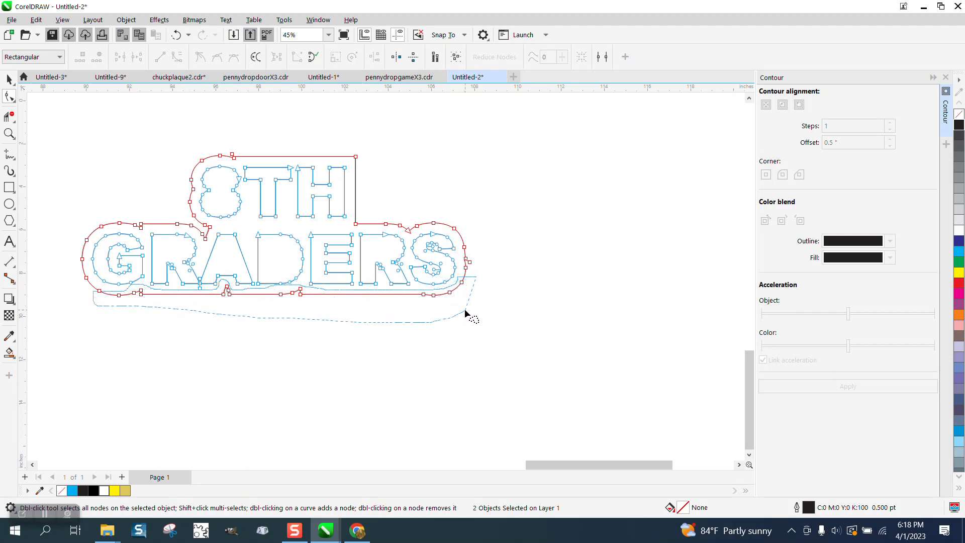
drag(465, 311, 465, 311)
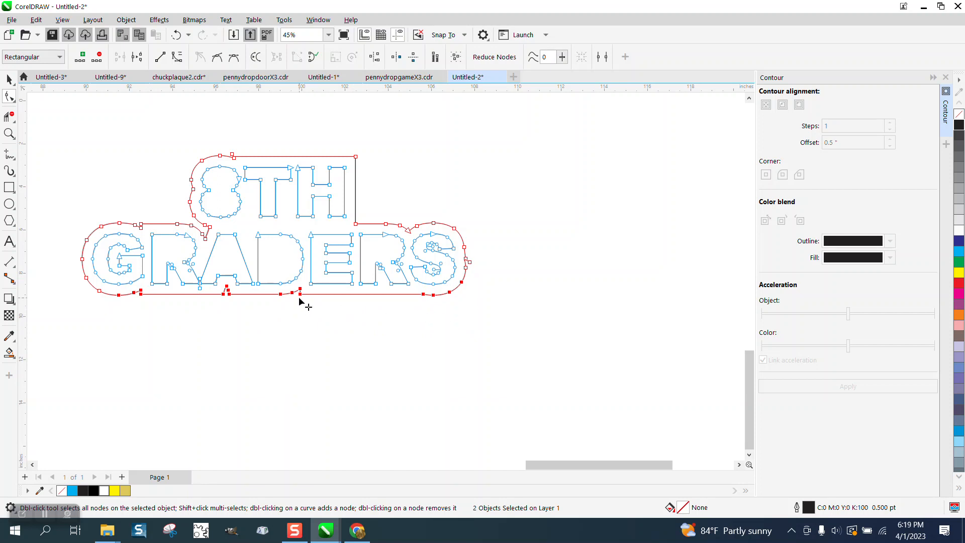
key(Delete)
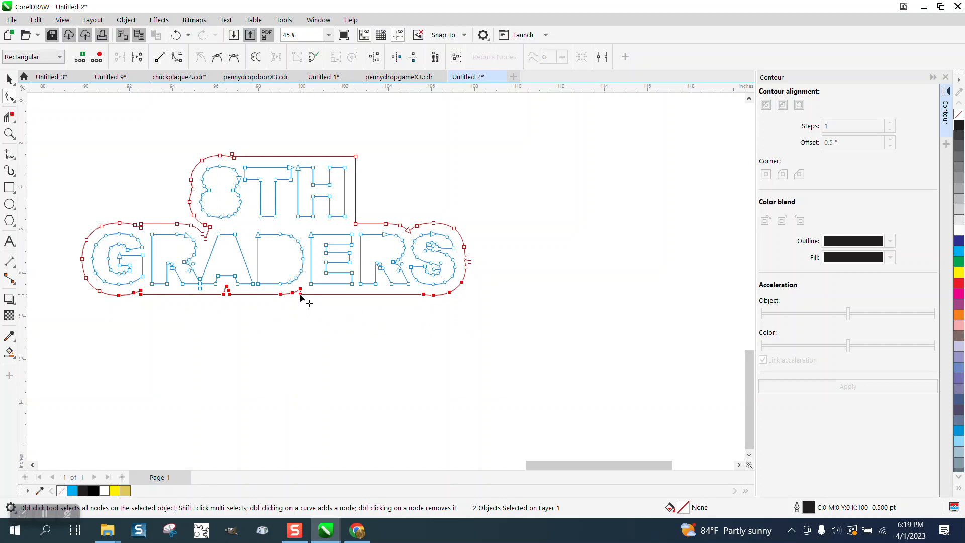
drag(300, 295, 299, 308)
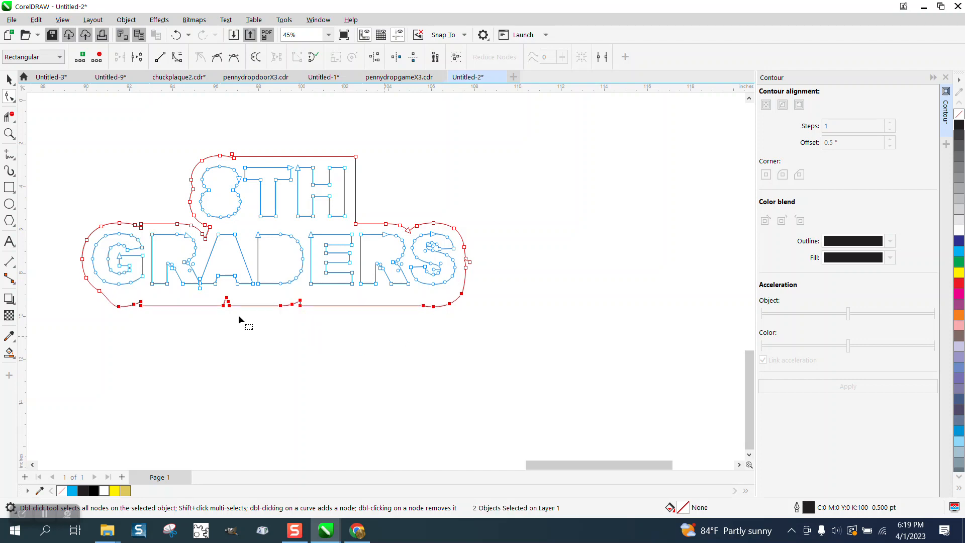
Compare the reshaped lower contour with the backing shape in the shirt photo.
scroll(288, 242, down, 4)
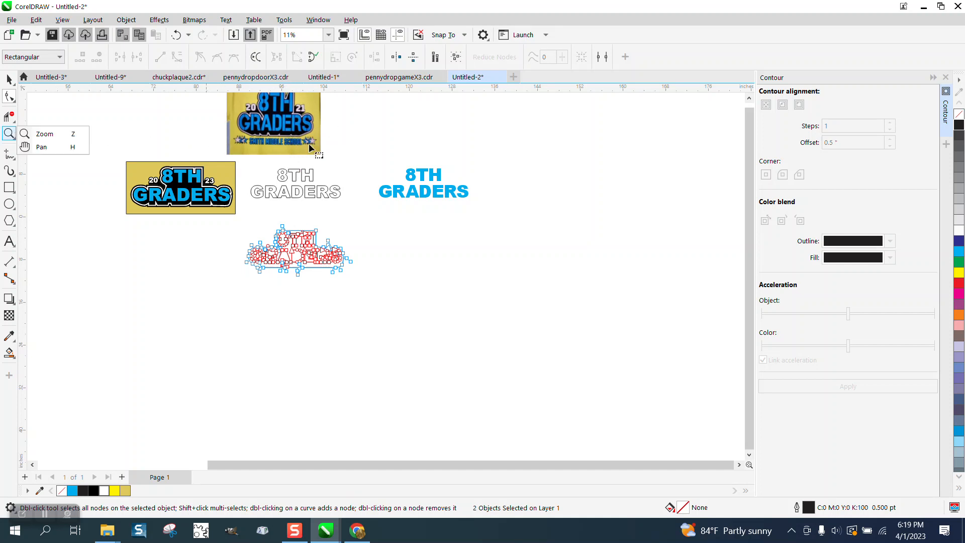
click(11, 134)
drag(238, 122, 332, 164)
scroll(270, 239, down, 5)
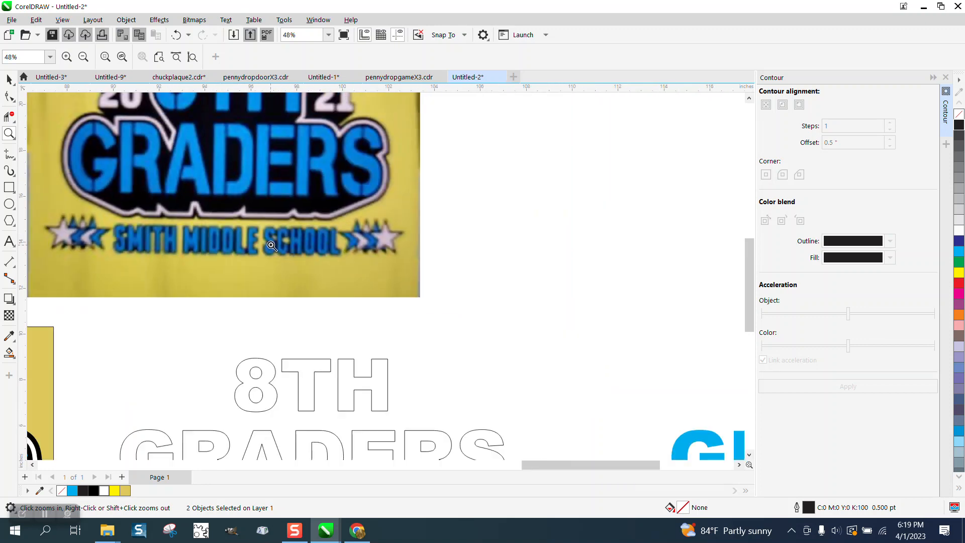
scroll(277, 378, up, 3)
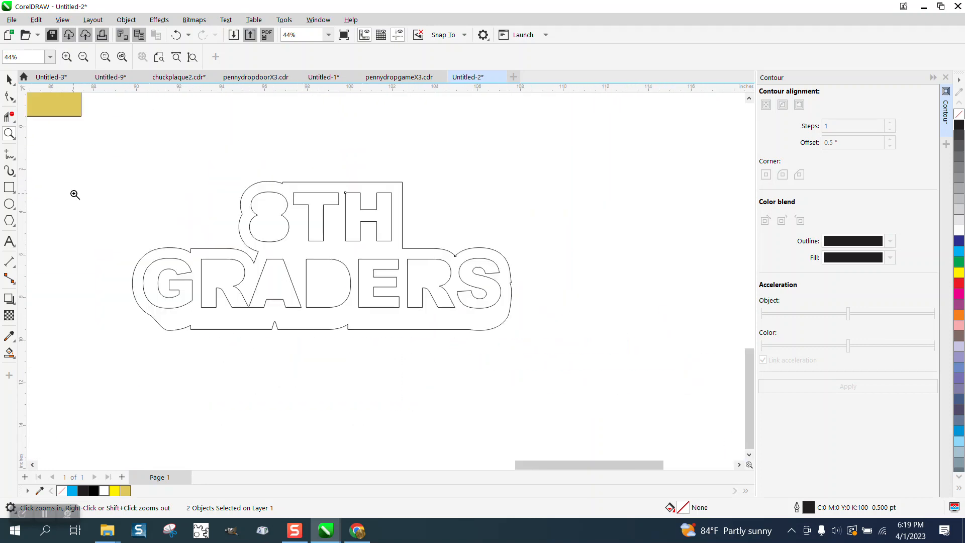
Round the outer contour's lower corners beside the G and the S with the Shape tool, deleting surplus nodes near the S.
click(10, 97)
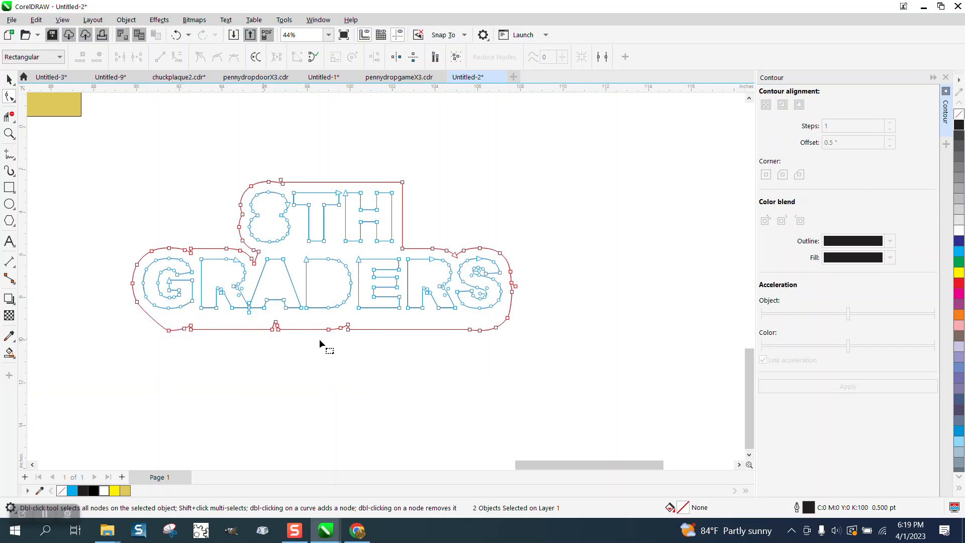
double_click(507, 318)
click(496, 327)
drag(470, 330, 456, 329)
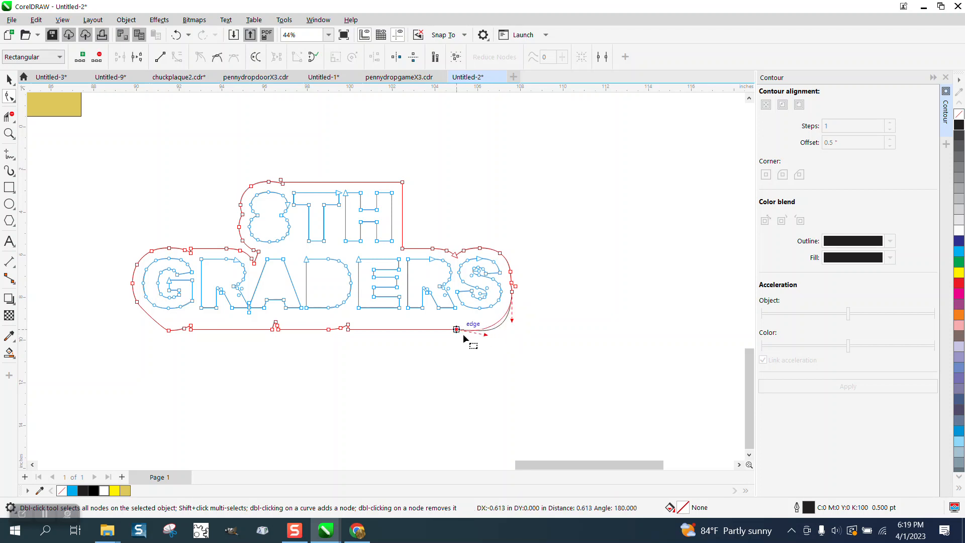
click(503, 321)
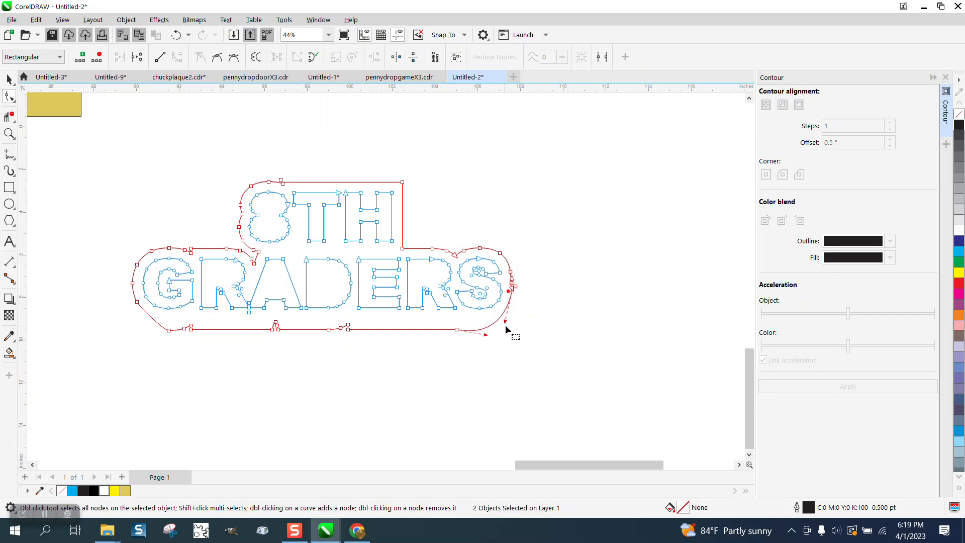
drag(505, 322, 511, 321)
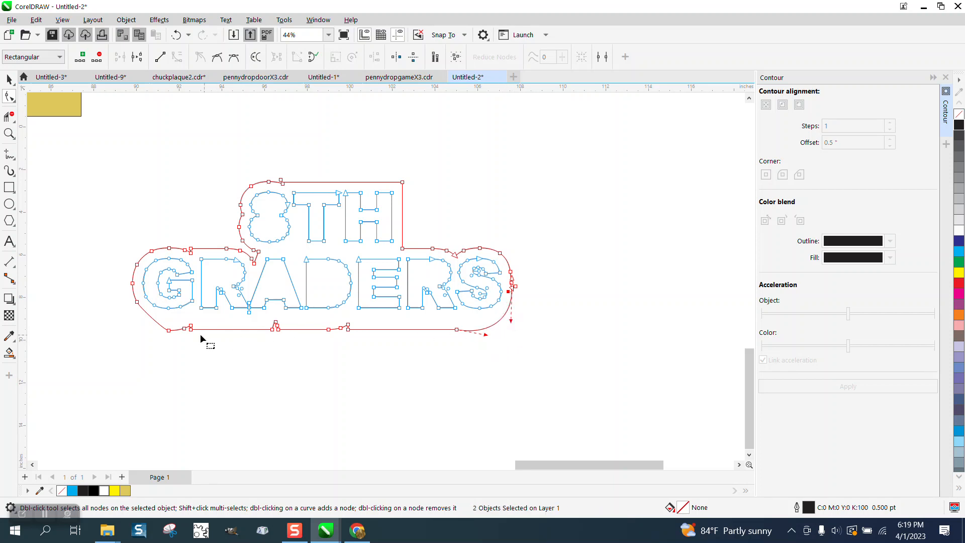
click(168, 332)
drag(139, 306, 139, 313)
Apply an outside contour of 2 steps with a 0.2 inch offset to the outer backing shape.
click(10, 79)
click(327, 162)
click(351, 182)
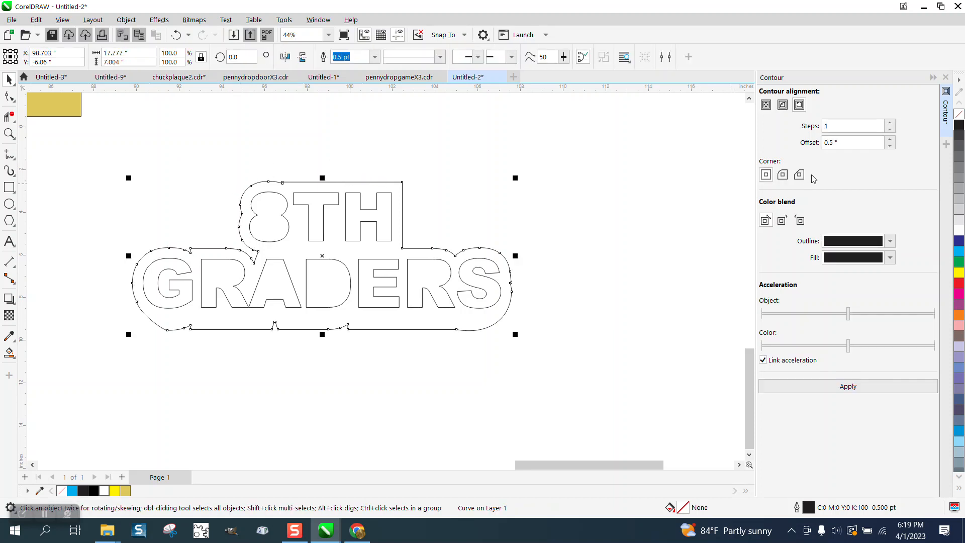
click(891, 124)
click(830, 144)
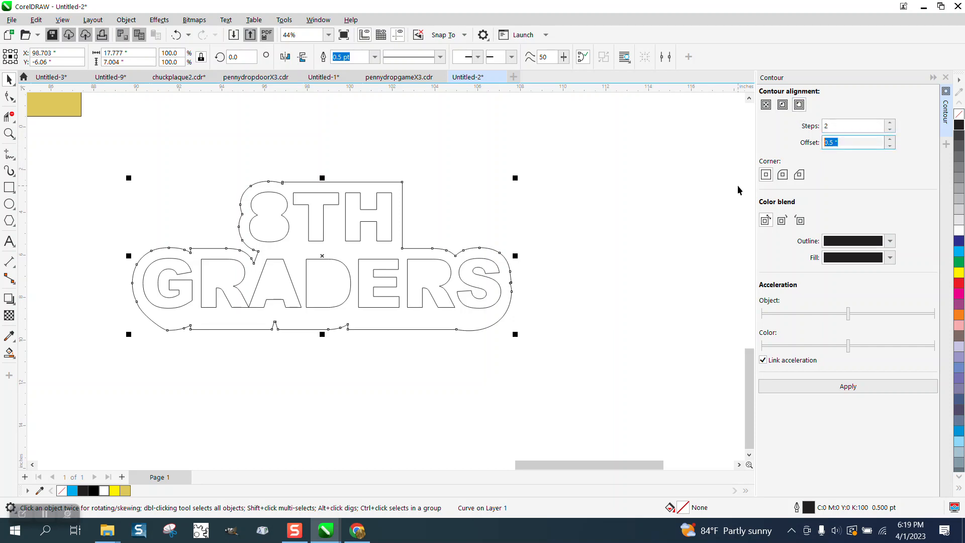
text(.2)
click(866, 388)
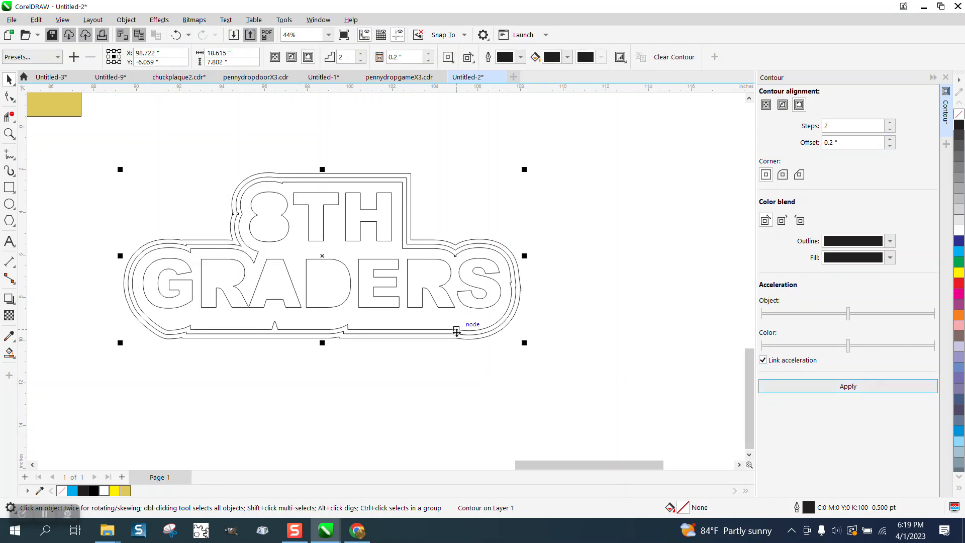
Draw a rectangle about 22.5 by 10.9 inches around the contoured lettering and fill it yellow.
click(518, 210)
scroll(517, 210, down, 3)
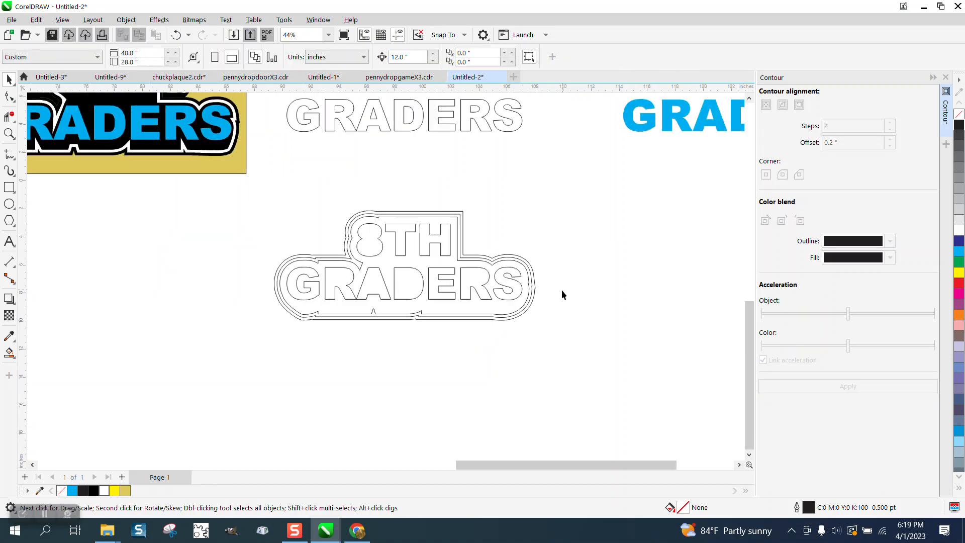
scroll(372, 224, down, 1)
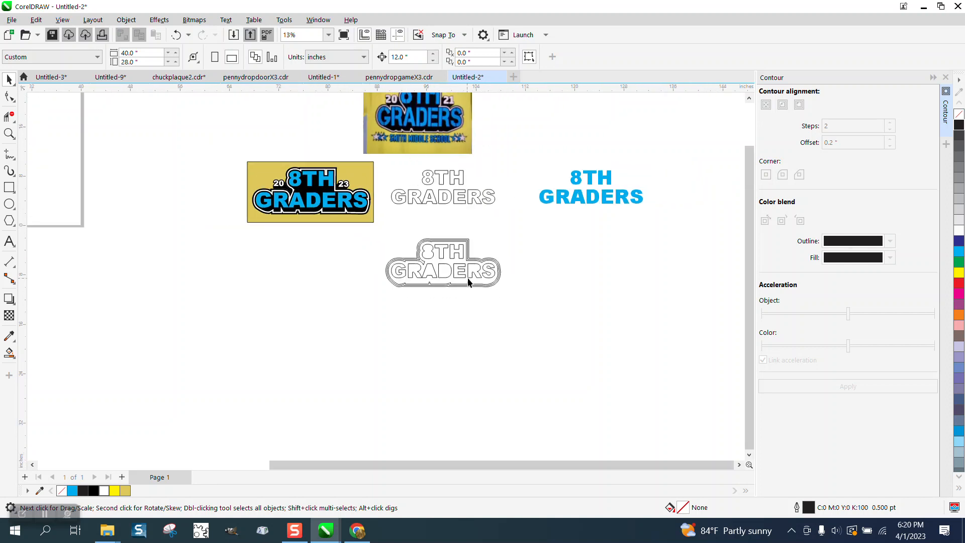
click(10, 134)
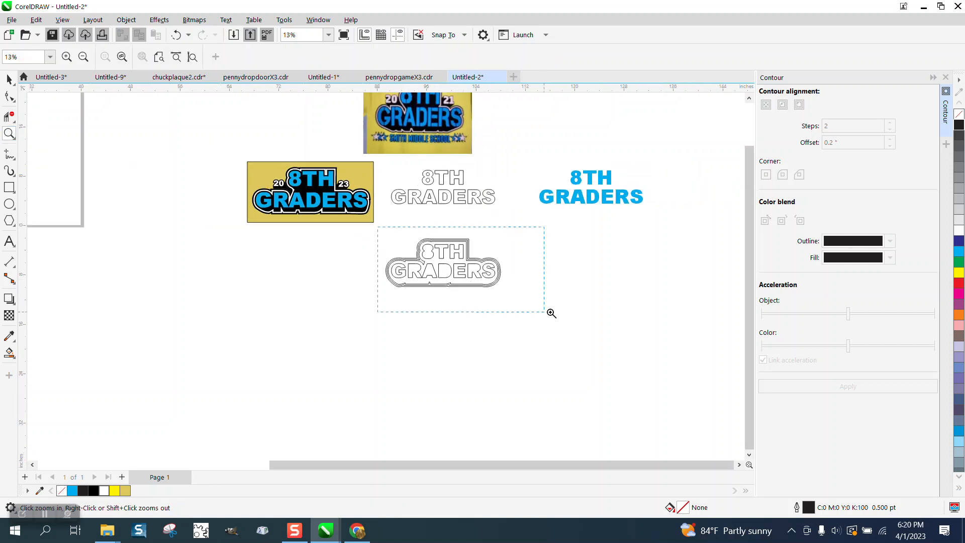
drag(552, 313, 551, 313)
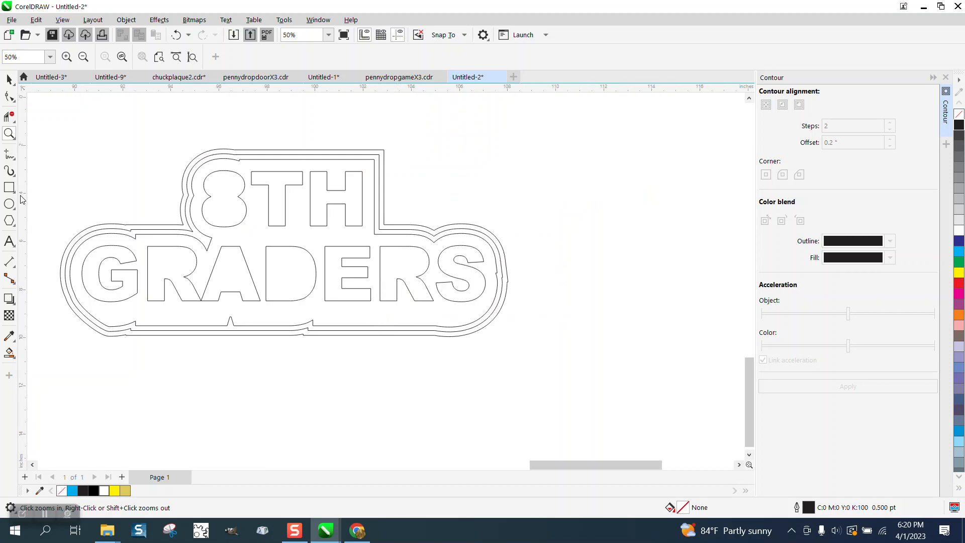
click(9, 79)
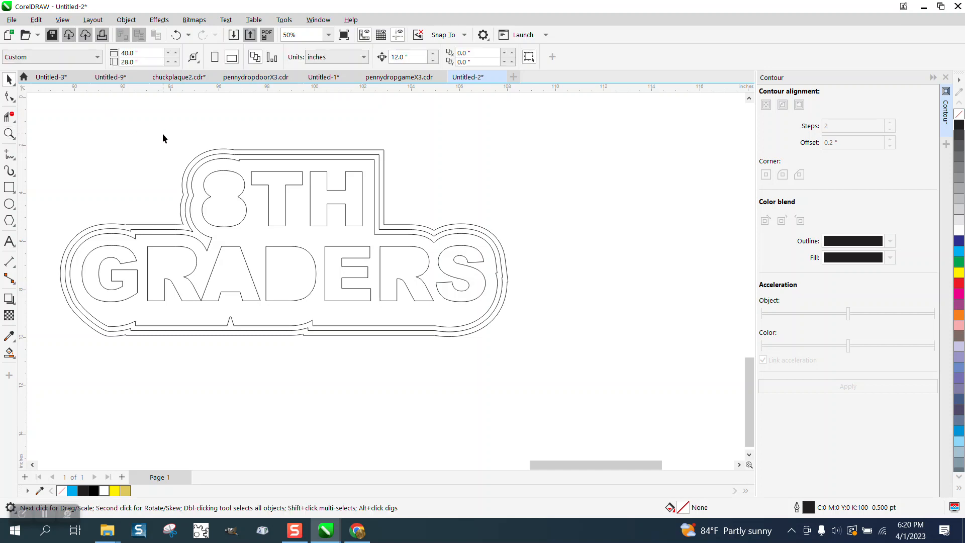
scroll(299, 207, down, 2)
click(9, 187)
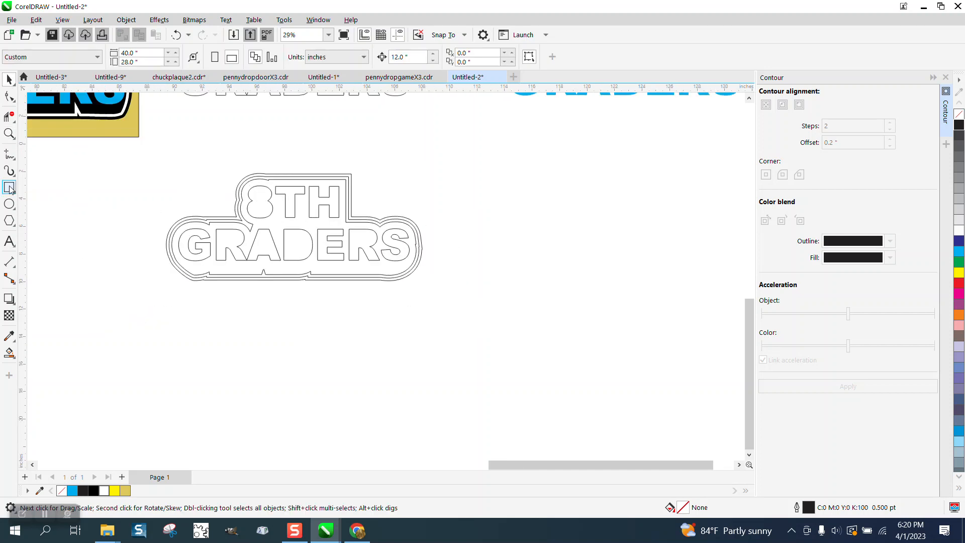
drag(148, 154, 456, 304)
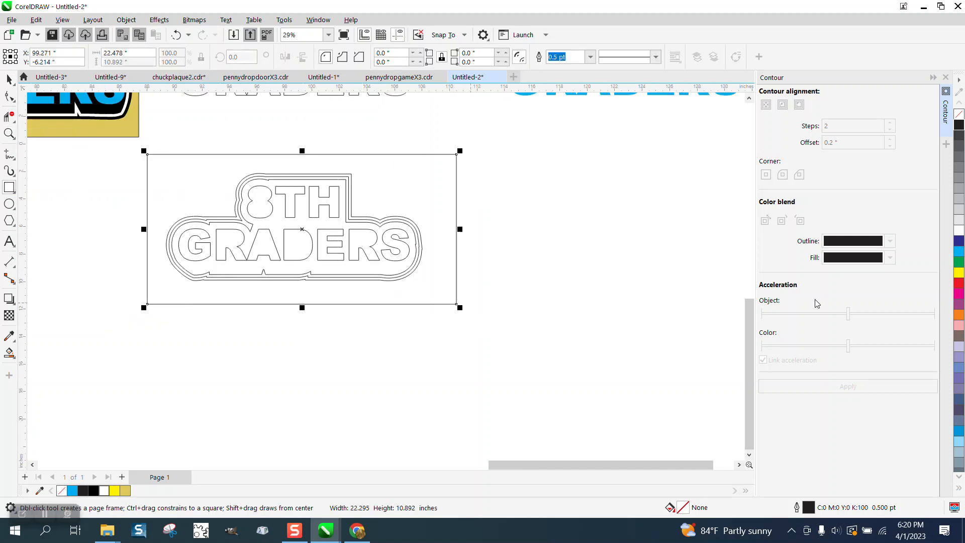
click(960, 274)
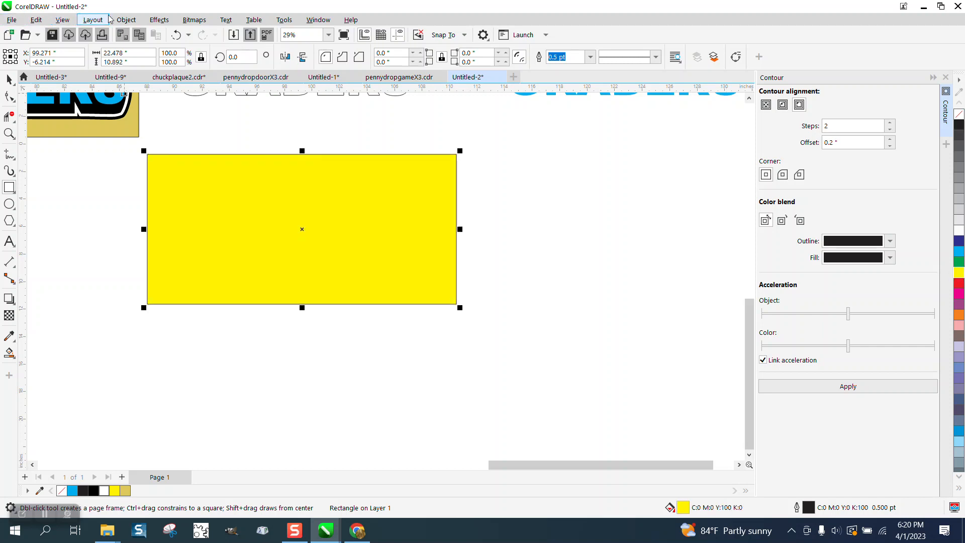
Send the yellow rectangle to the back of the page.
click(126, 19)
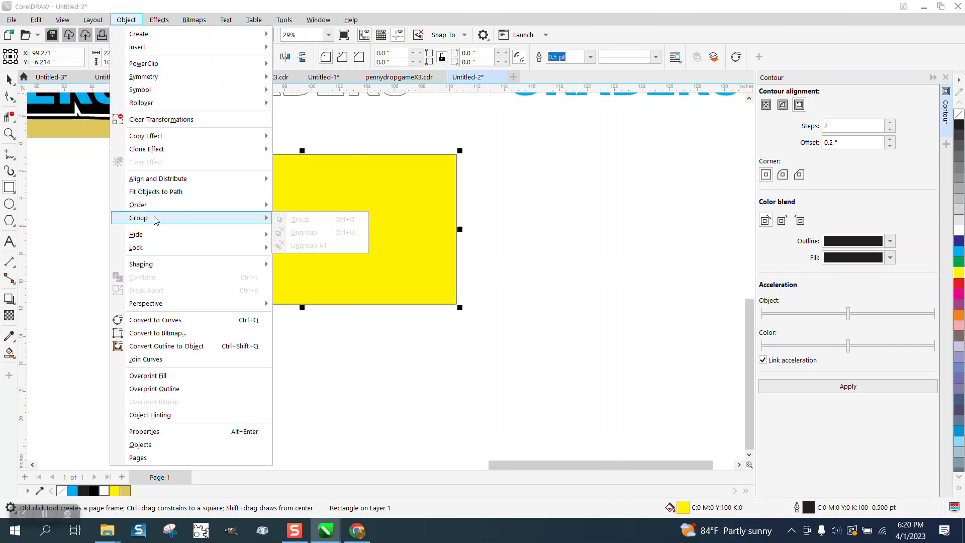
mouse_move(156, 209)
click(307, 221)
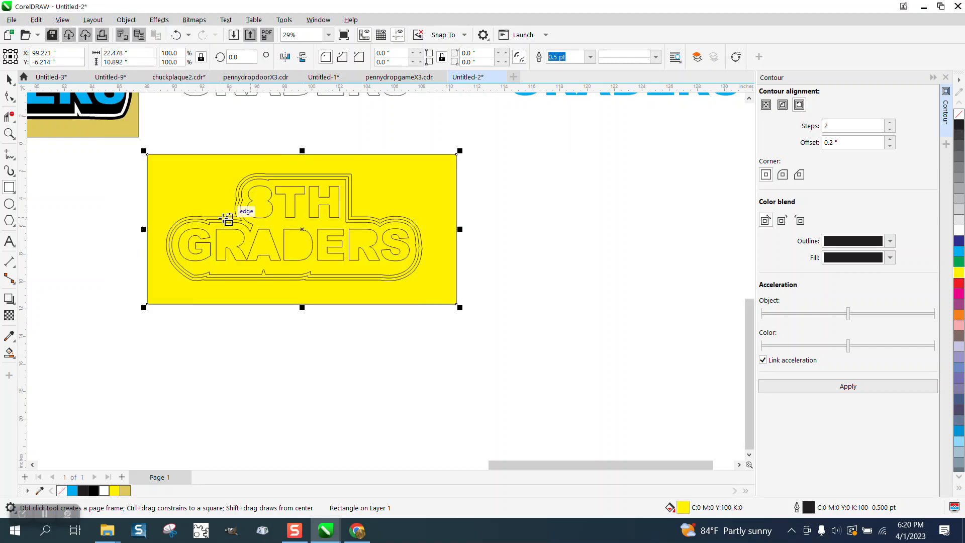
Move the unfilled 8TH GRADERS letter outlines 12 inches down, out of the contoured backing shape.
click(10, 353)
click(14, 358)
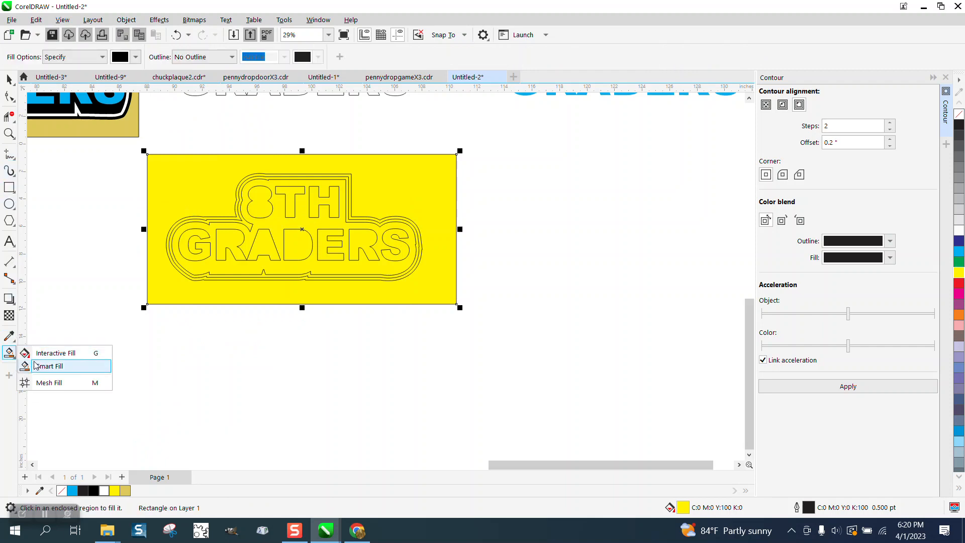
click(27, 364)
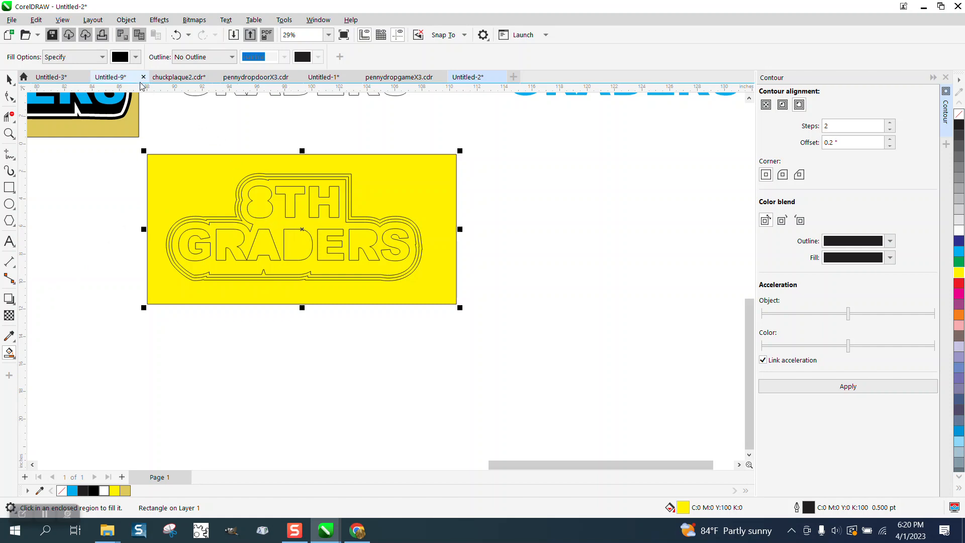
click(9, 79)
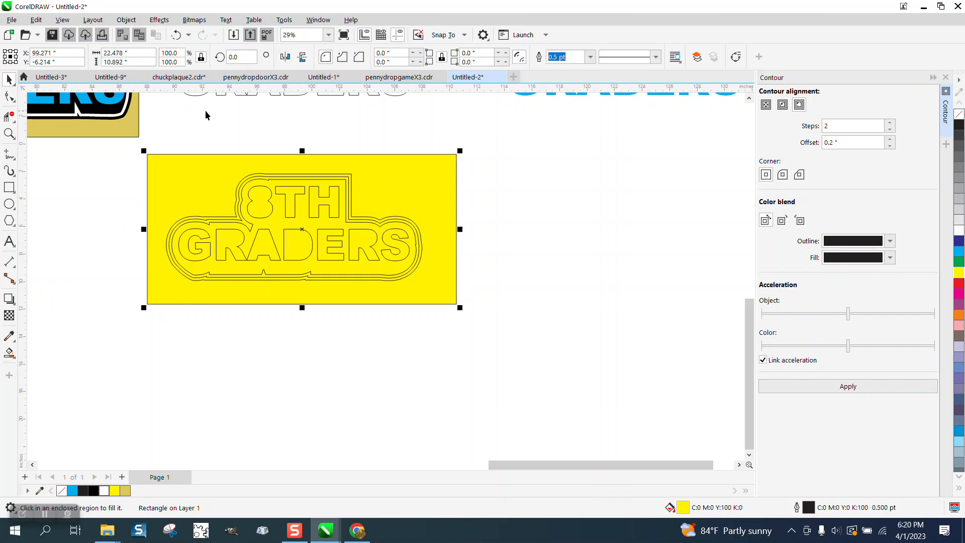
click(270, 189)
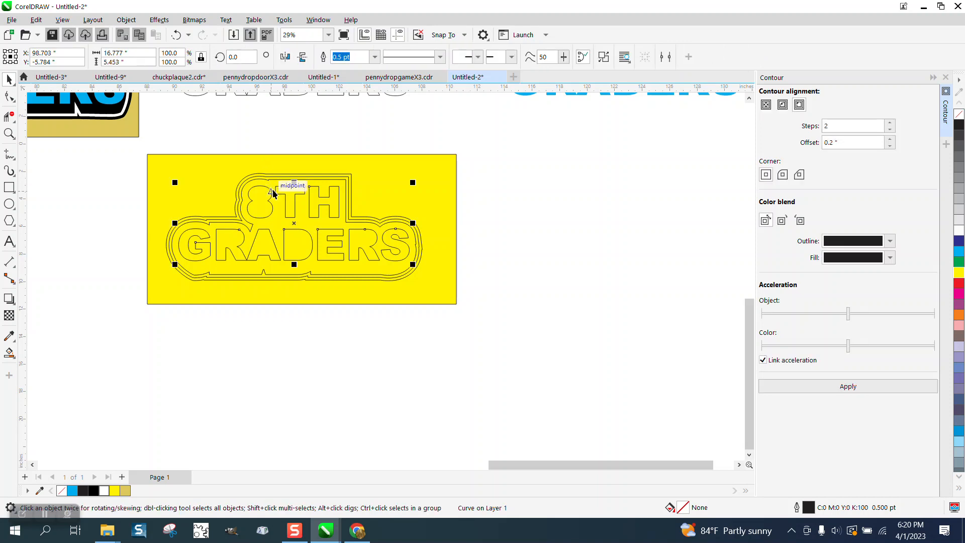
key(Down)
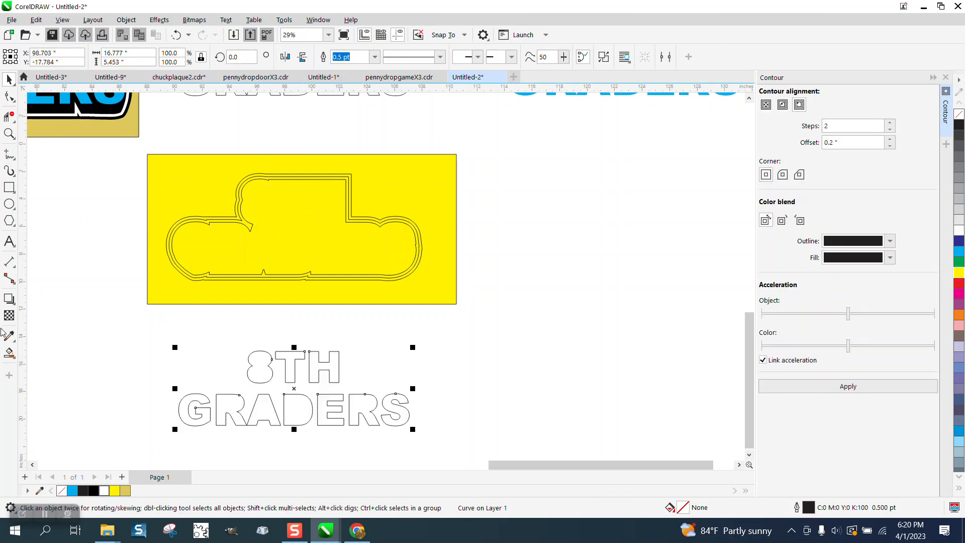
Smart Fill the backing shape's interior and its outermost contour ring with black and no outline.
click(9, 353)
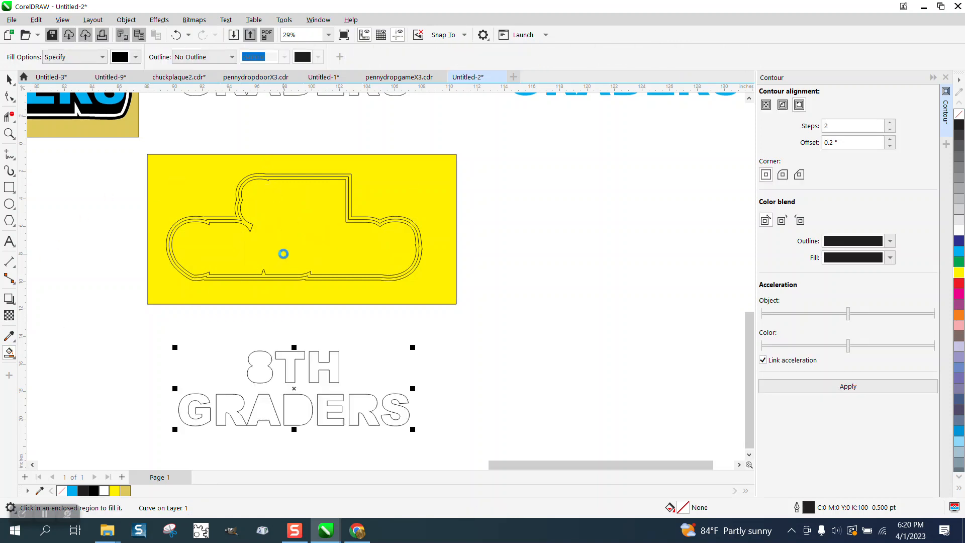
click(283, 254)
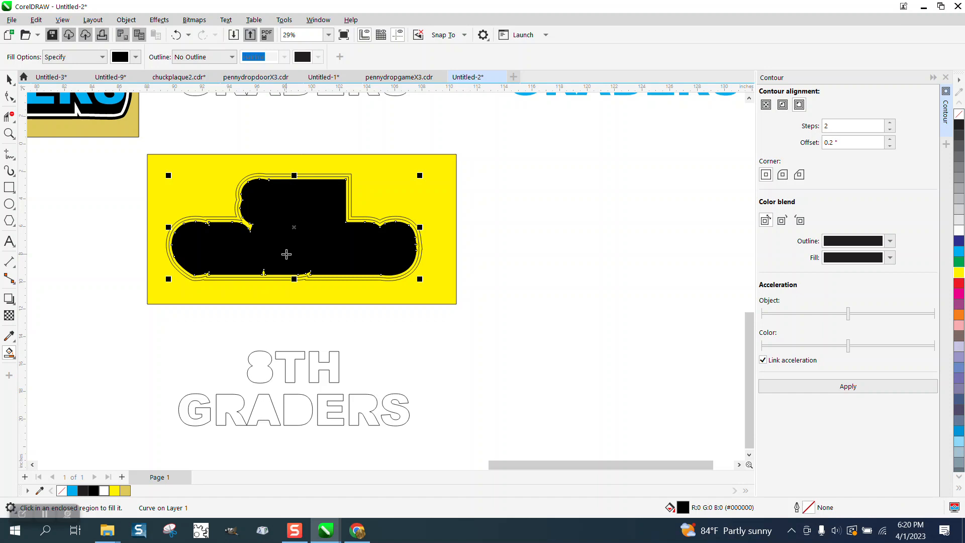
click(279, 173)
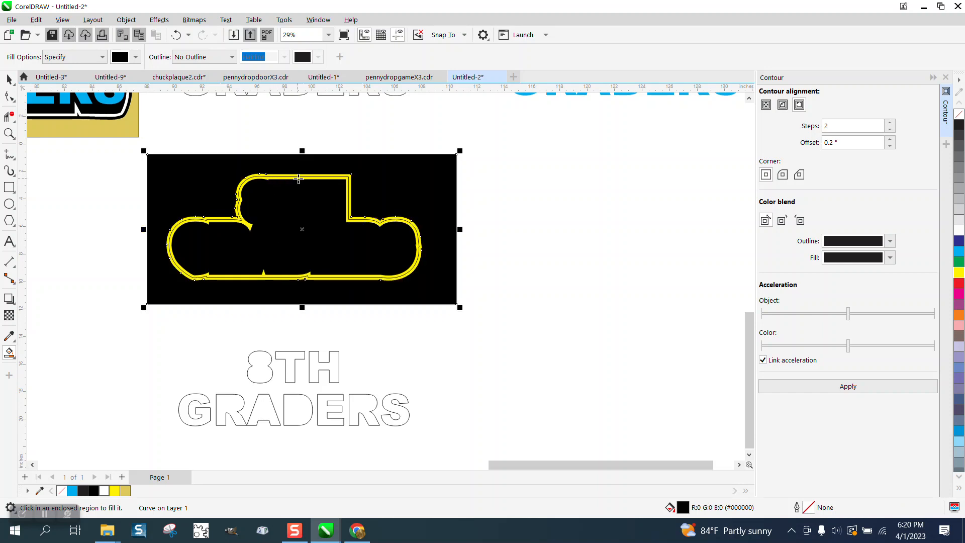
click(175, 35)
click(10, 133)
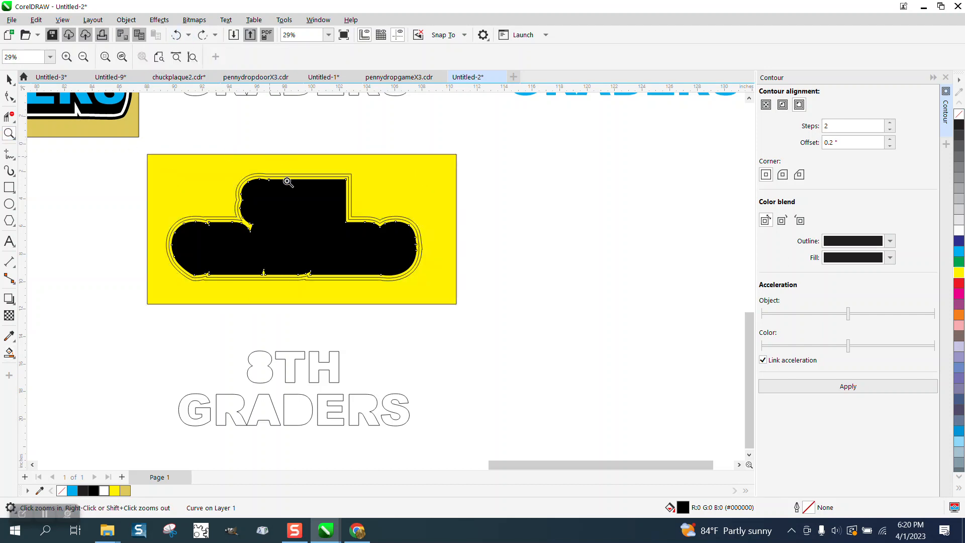
drag(268, 156, 347, 197)
click(130, 259)
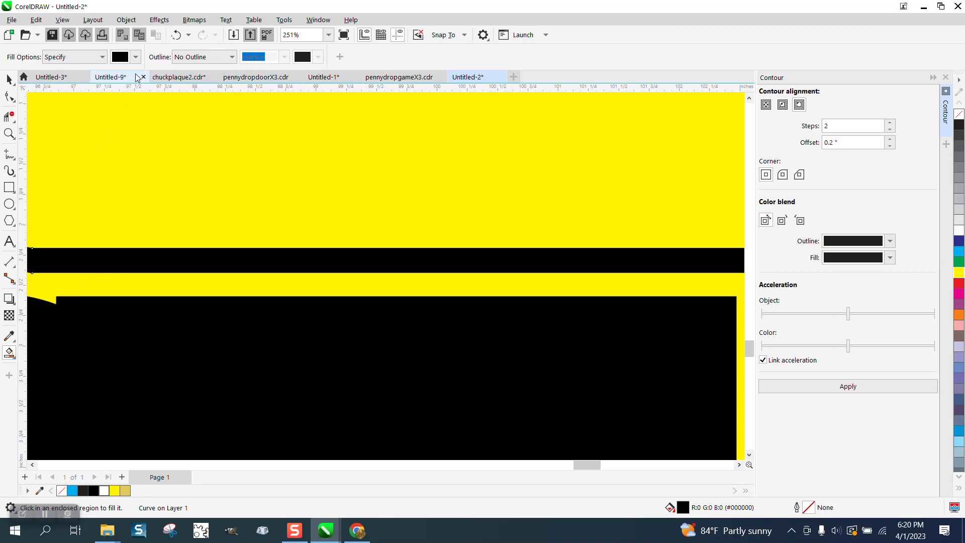
Set the Smart Fill color to white and fill the inner contour ring around the black interior.
click(136, 57)
click(161, 131)
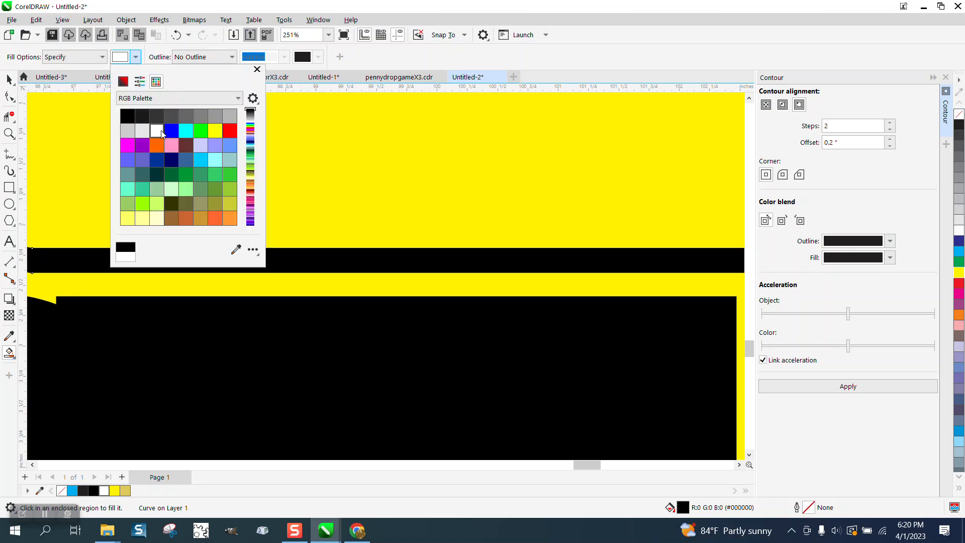
click(301, 282)
click(301, 283)
scroll(158, 230, down, 5)
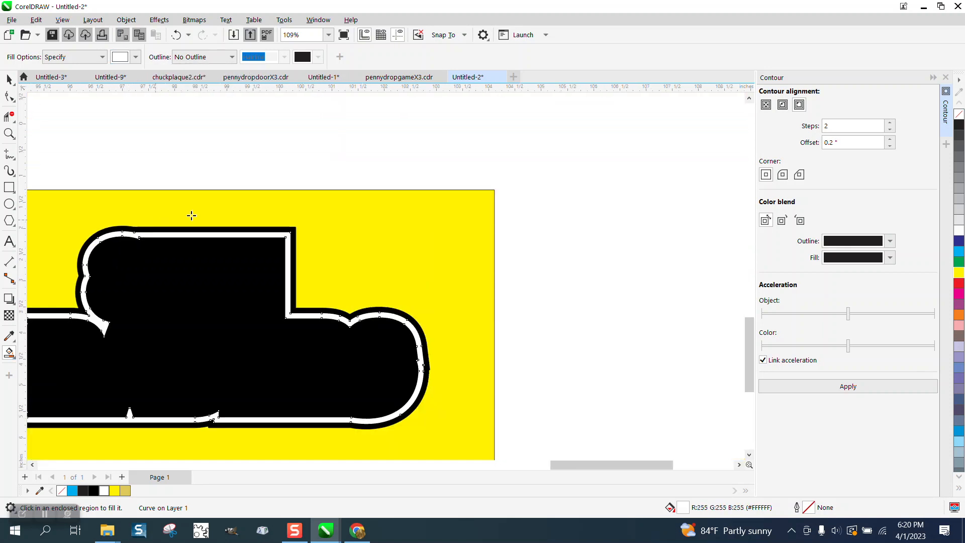
Move the cyan 8TH GRADERS lettering 12 inches down and 24 inches left onto the black backing shape.
key(space)
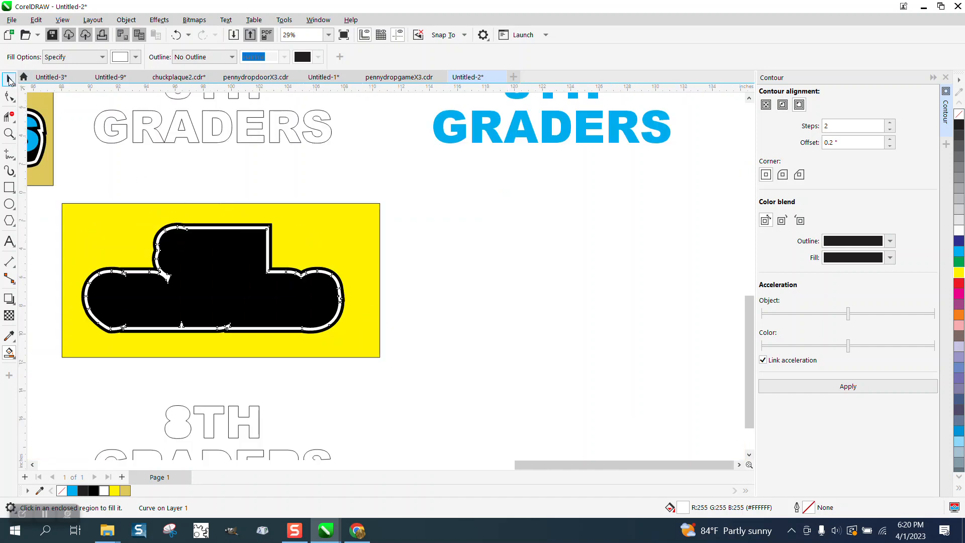
scroll(443, 221, down, 2)
drag(428, 125, 617, 214)
key(Down)
key(Left)
key(Left)
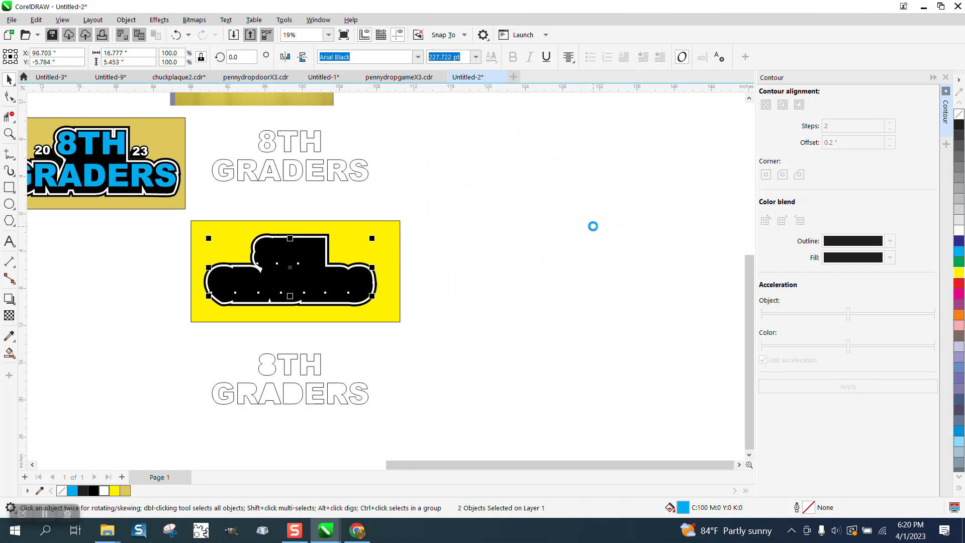
Bring the cyan 8TH GRADERS lettering to the front of the page and deselect it.
click(126, 20)
mouse_move(136, 207)
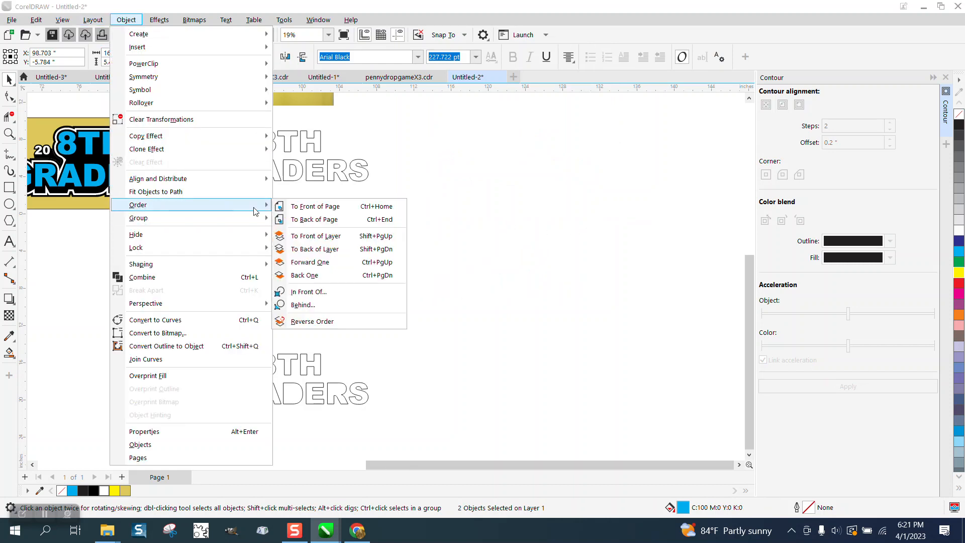
click(297, 207)
click(439, 204)
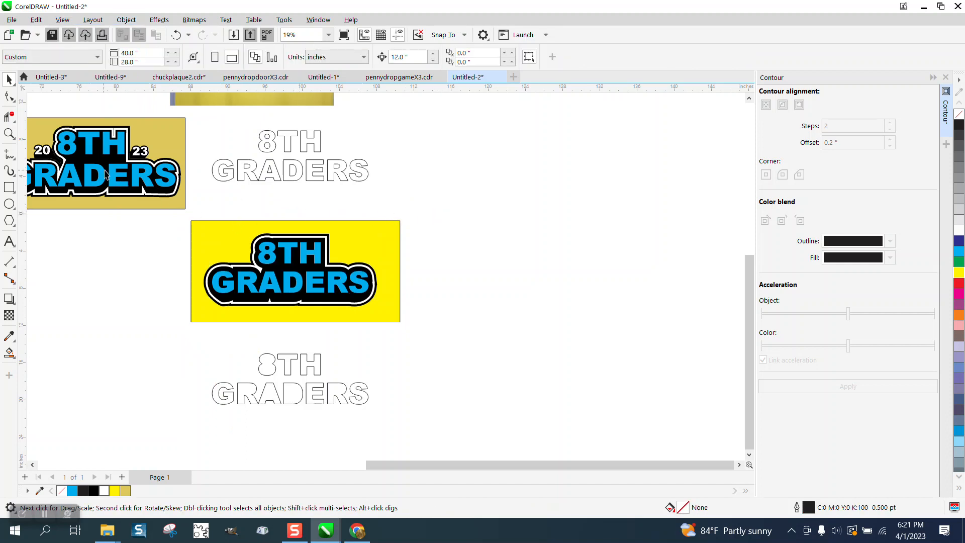
Compare the white and black borders of the 20 23 sample design with those of the new design on yellow.
click(9, 133)
drag(40, 131, 571, 273)
right_click(258, 197)
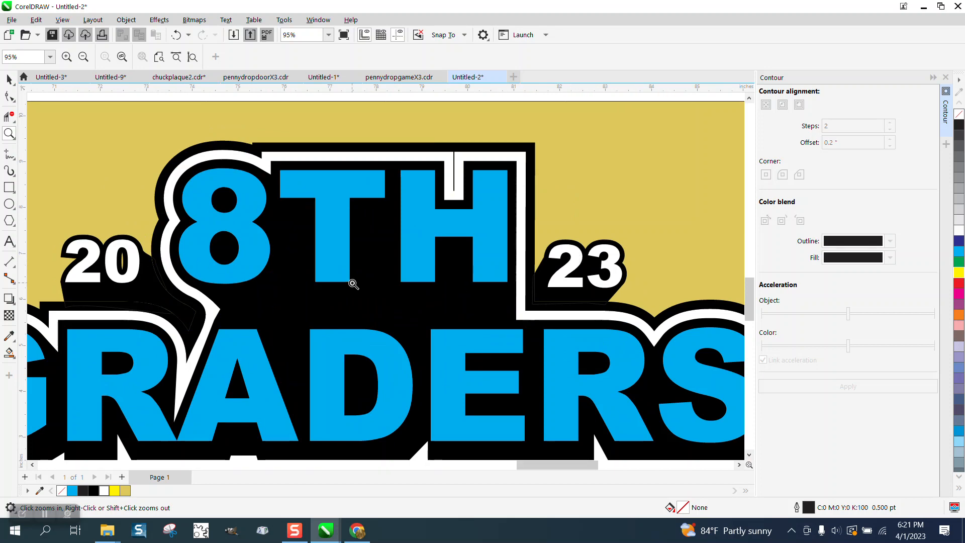
scroll(155, 272, down, 1)
scroll(410, 244, down, 4)
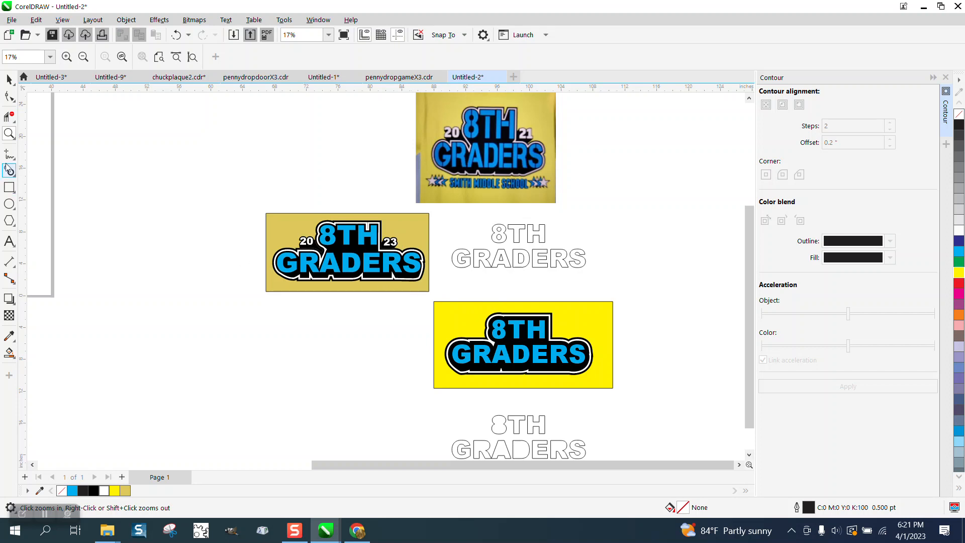
drag(439, 302, 644, 391)
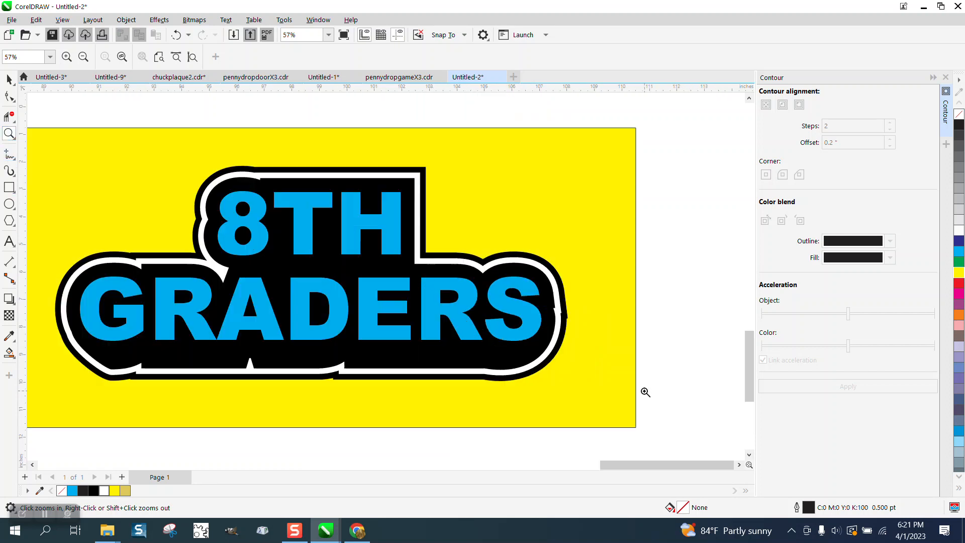